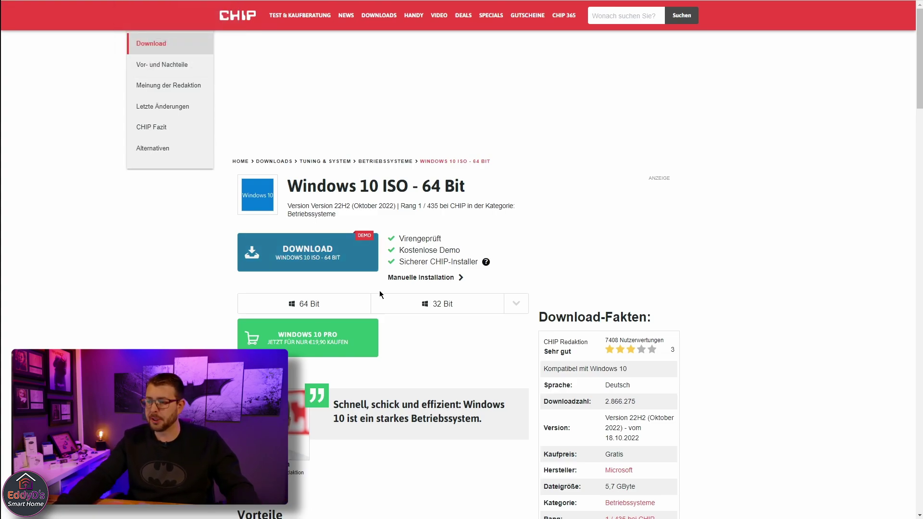
- Copy the manual-installation download link for the 64-bit Windows 10 ISO and cancel the browser's own download
left_click(414, 278)
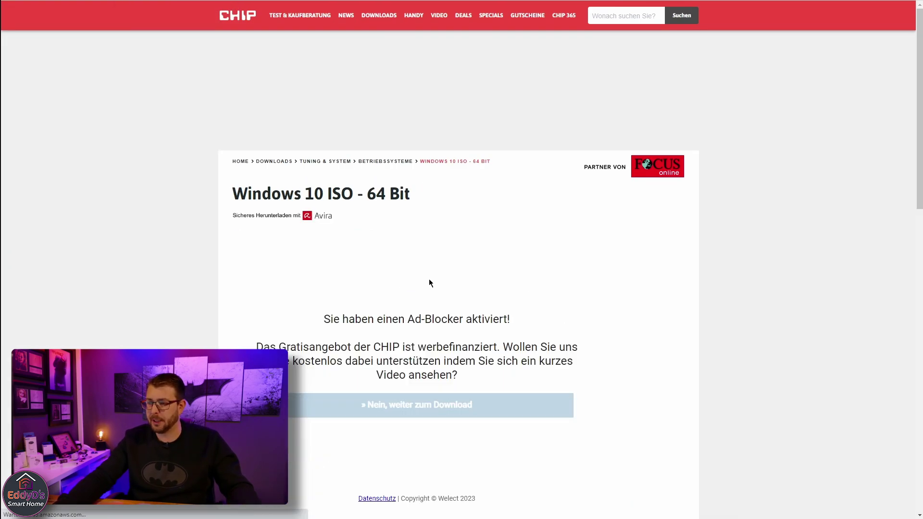
left_click(397, 410)
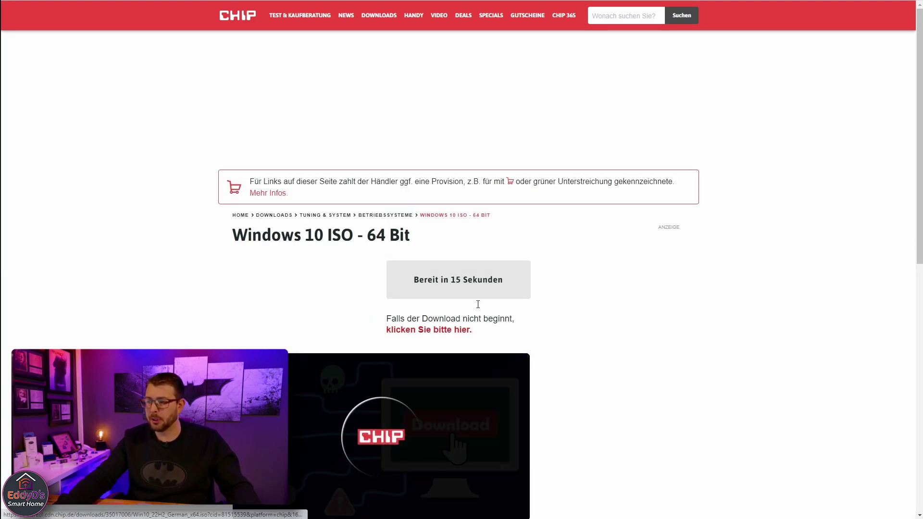
right_click(433, 330)
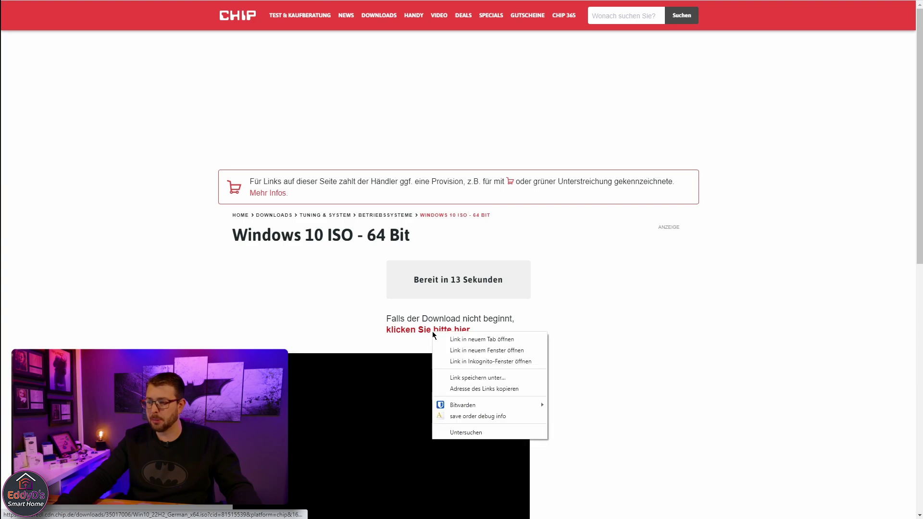
left_click(482, 389)
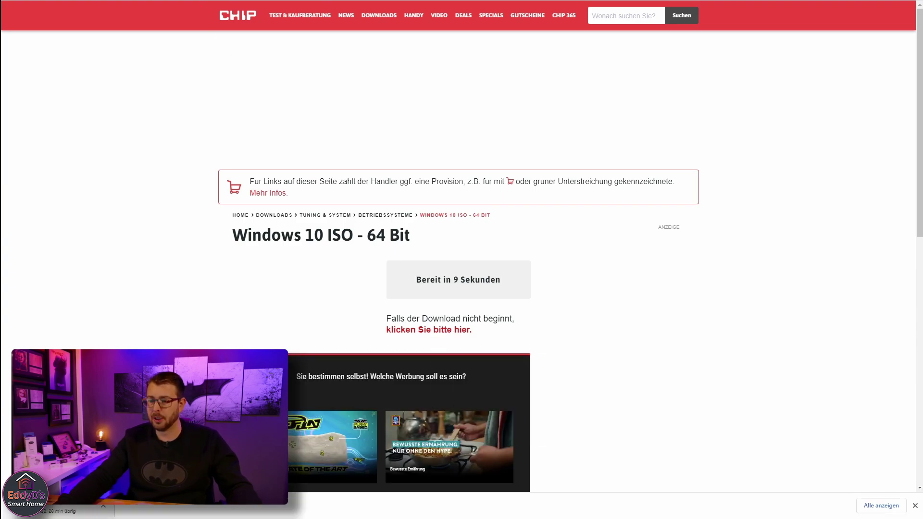
left_click(103, 508)
left_click(110, 495)
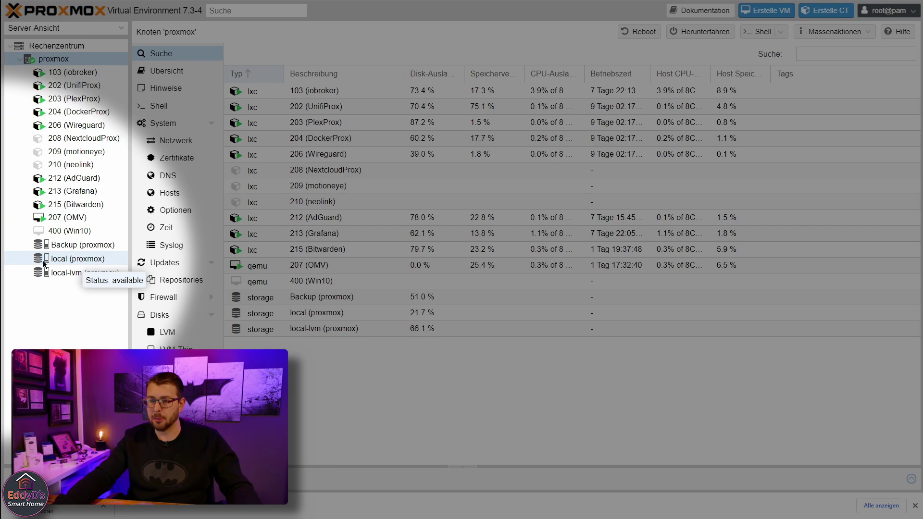
- In Proxmox, download Win10_22H2_German_x64.iso from the copied URL into the ISO images of the local storage
left_click(59, 258)
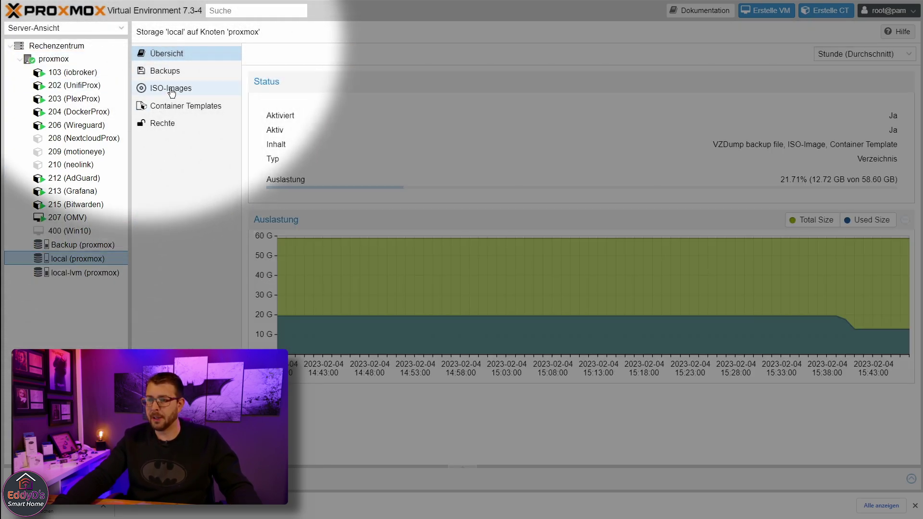
left_click(172, 91)
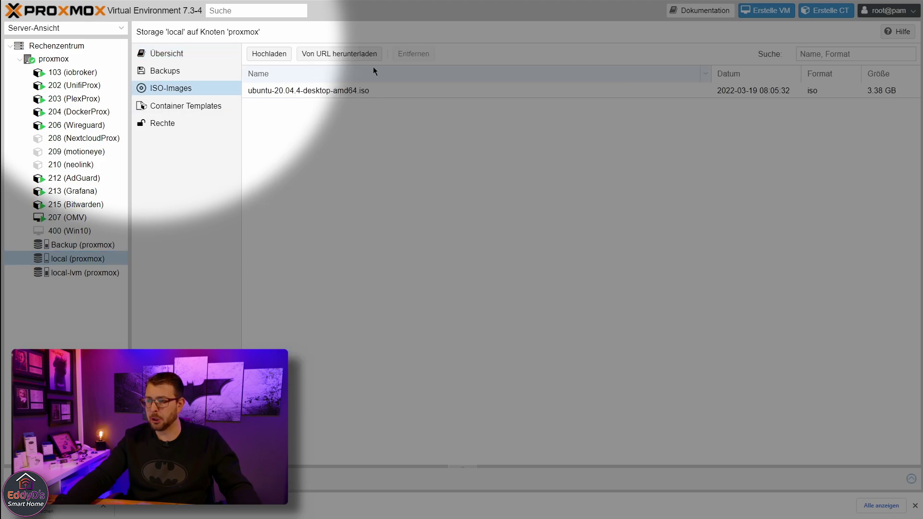
left_click(332, 57)
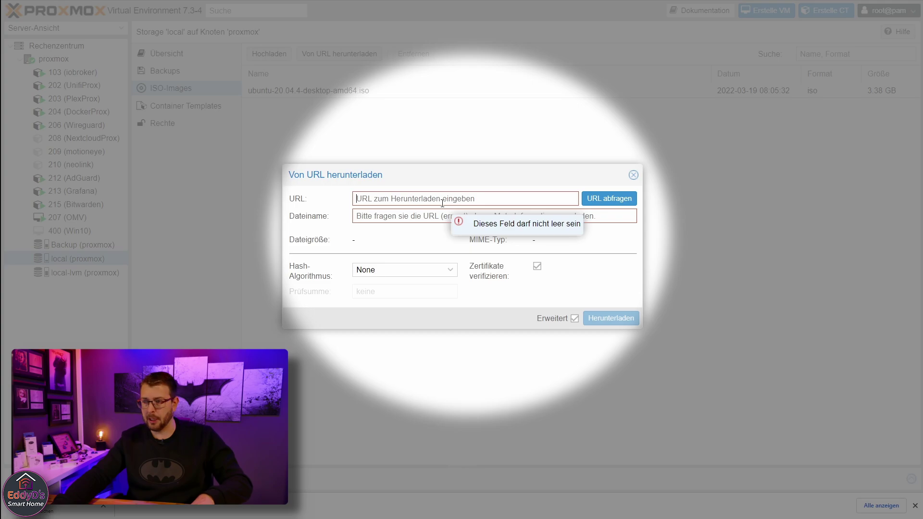
key("ctrl+v")
key("ctrl+a")
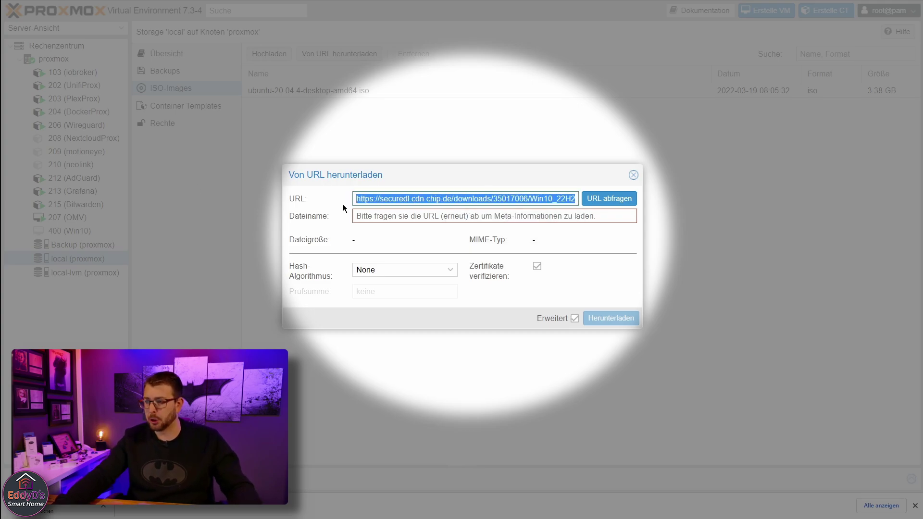
left_click(608, 199)
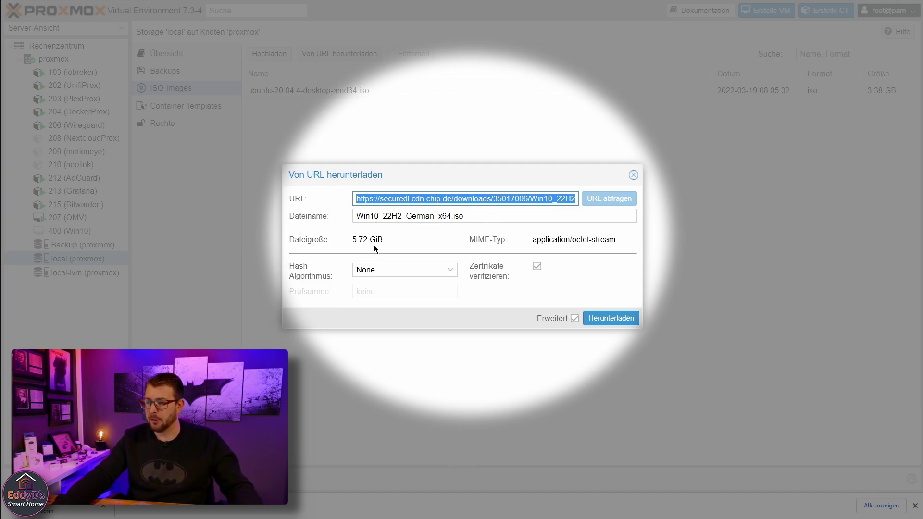
left_click(624, 319)
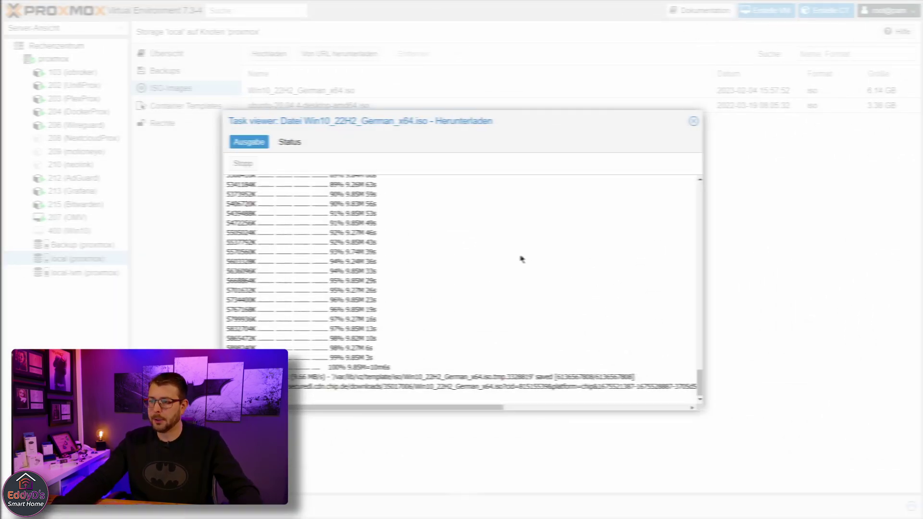
left_click(693, 121)
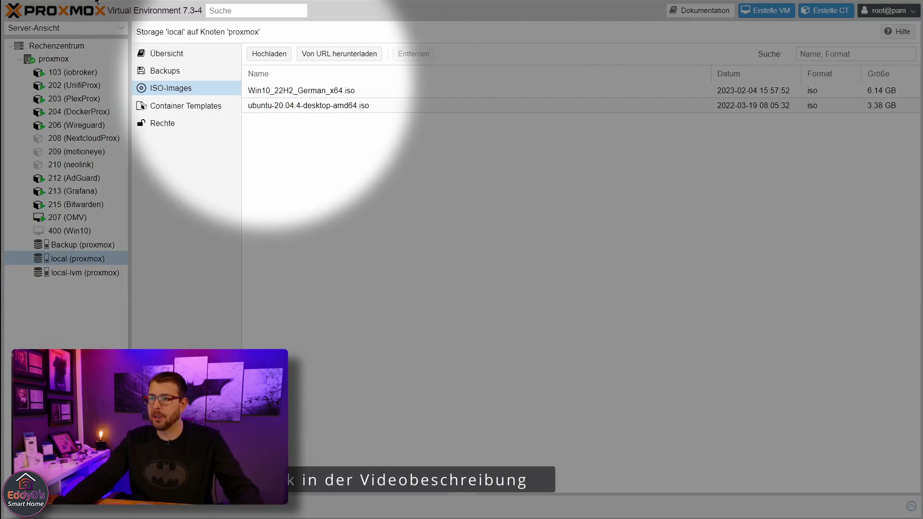
- Upload virtio-win-0.1.229.iso from the Downloads folder to the local storage's ISO images
left_click(271, 57)
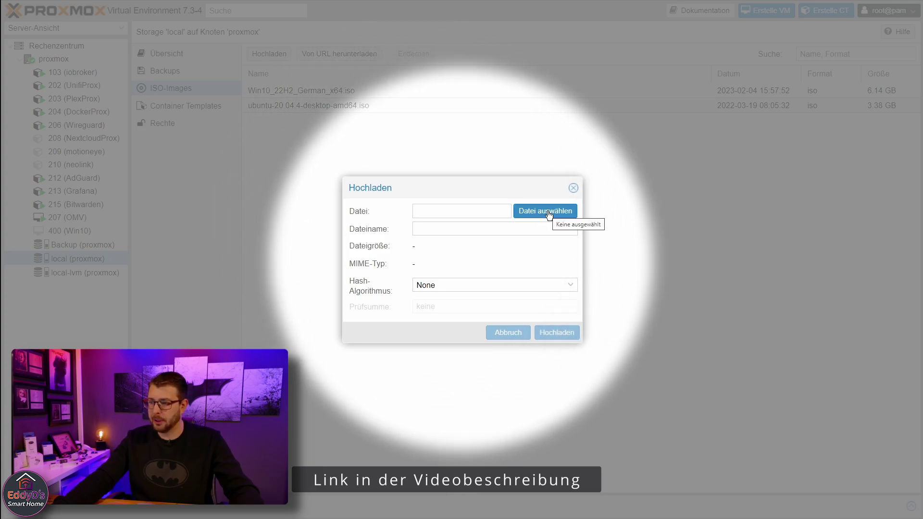
left_click(542, 217)
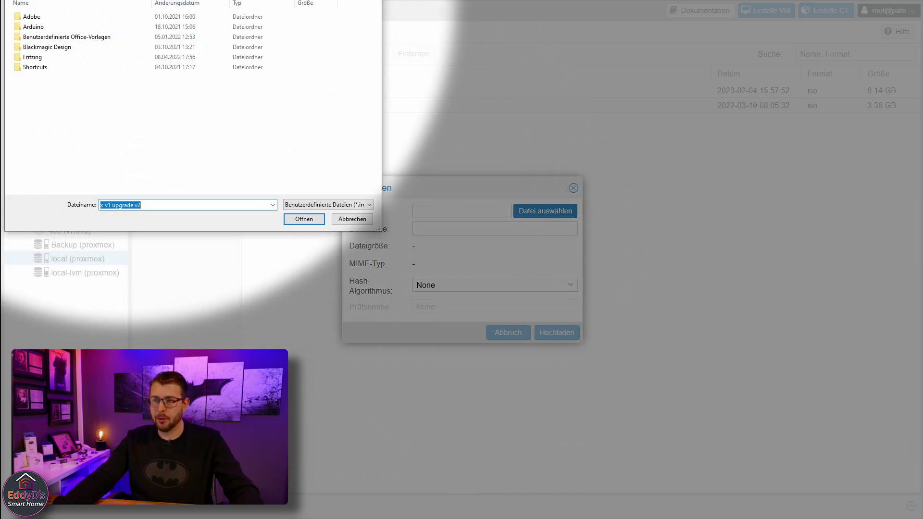
key("alt+Up")
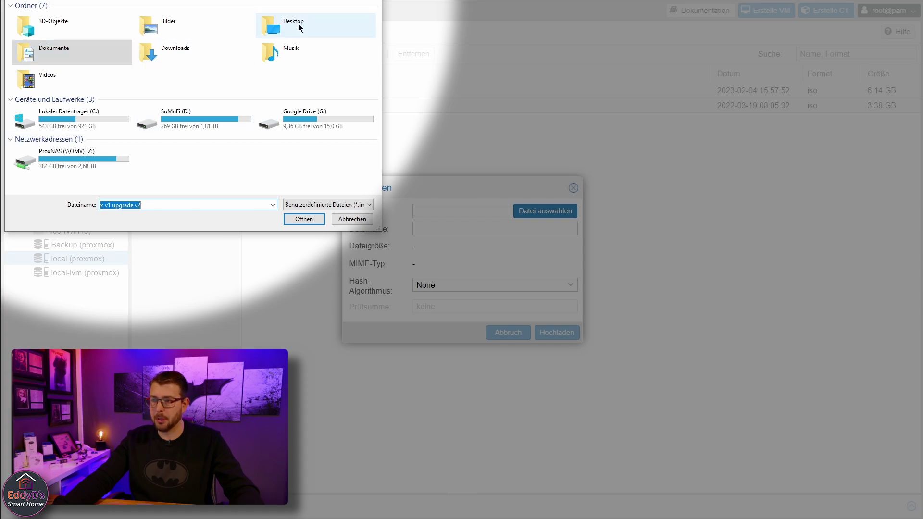
double_click(168, 47)
left_click(50, 30)
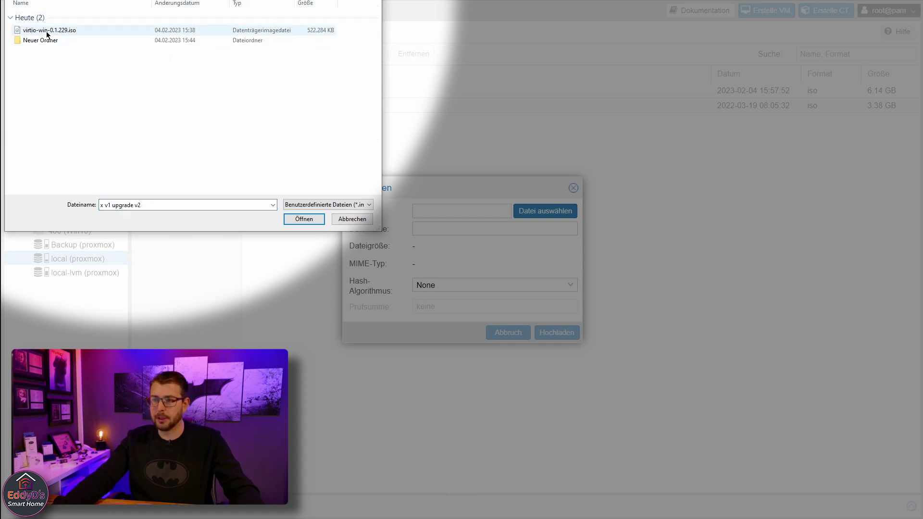
left_click(312, 219)
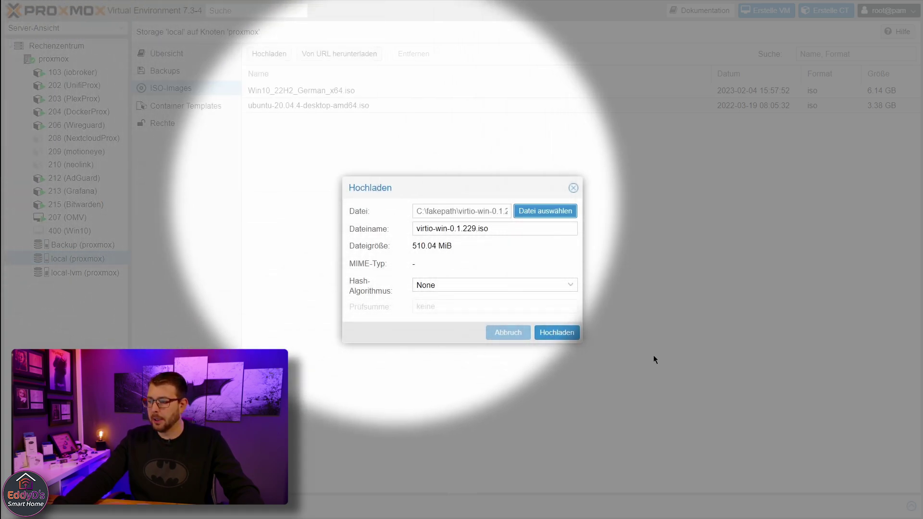
left_click(563, 332)
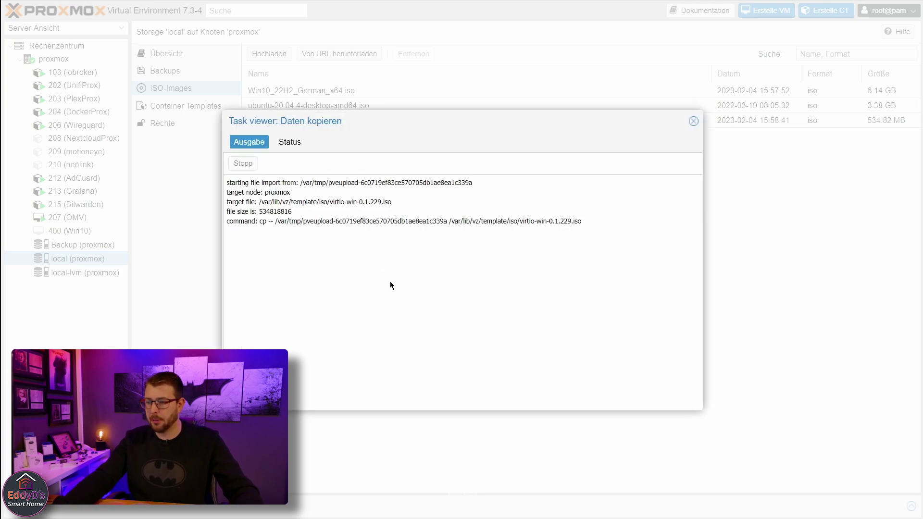
left_click(693, 121)
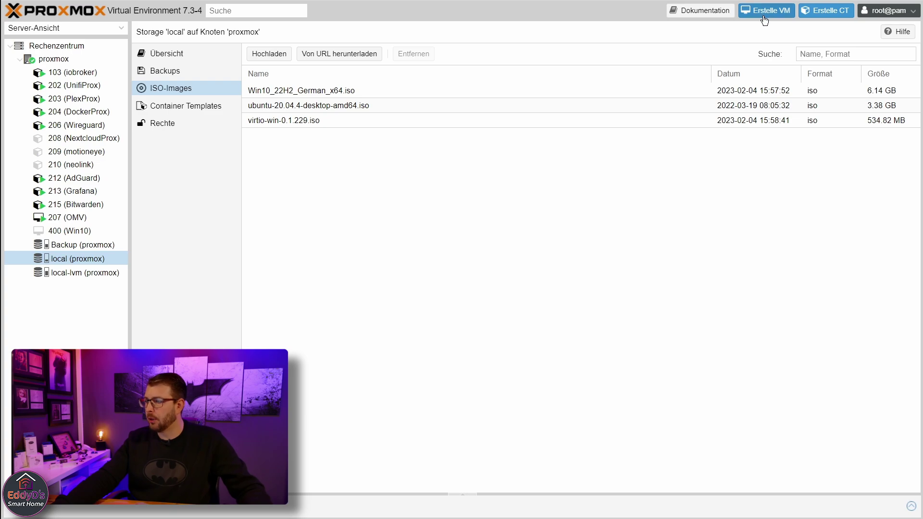
- Start creating a virtual machine with VM ID 401 and the name Win-10
left_click(767, 10)
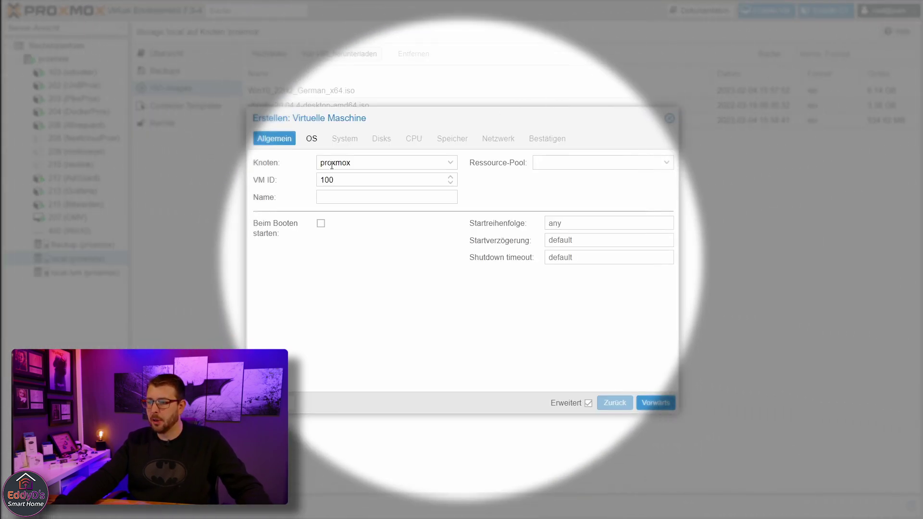
double_click(356, 180)
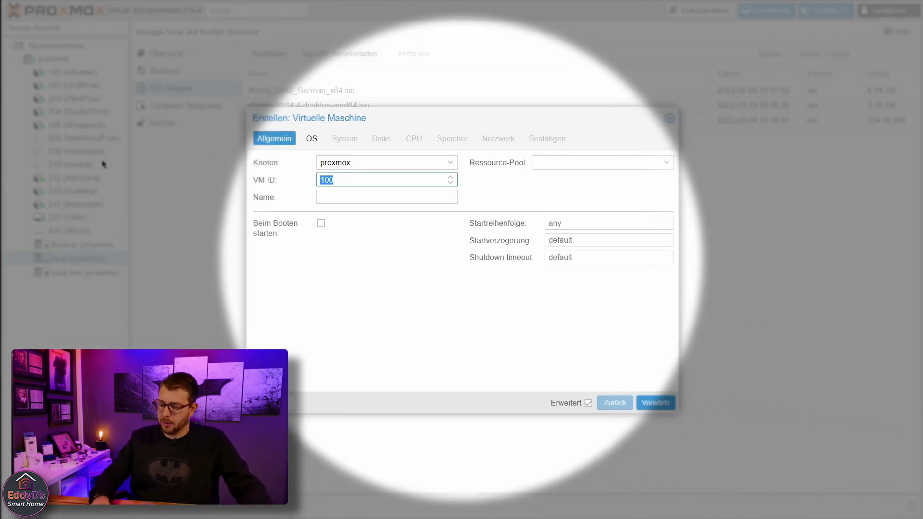
type("401")
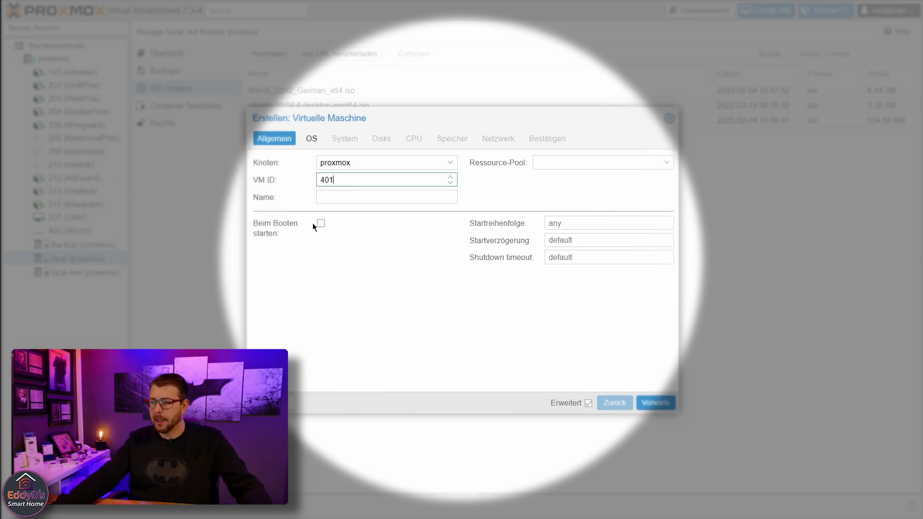
left_click(319, 196)
type("Win-10")
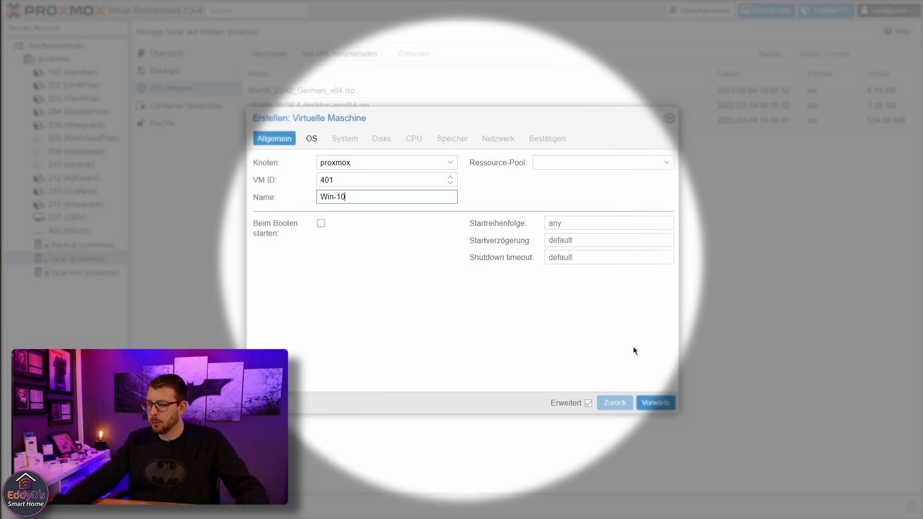
left_click(653, 403)
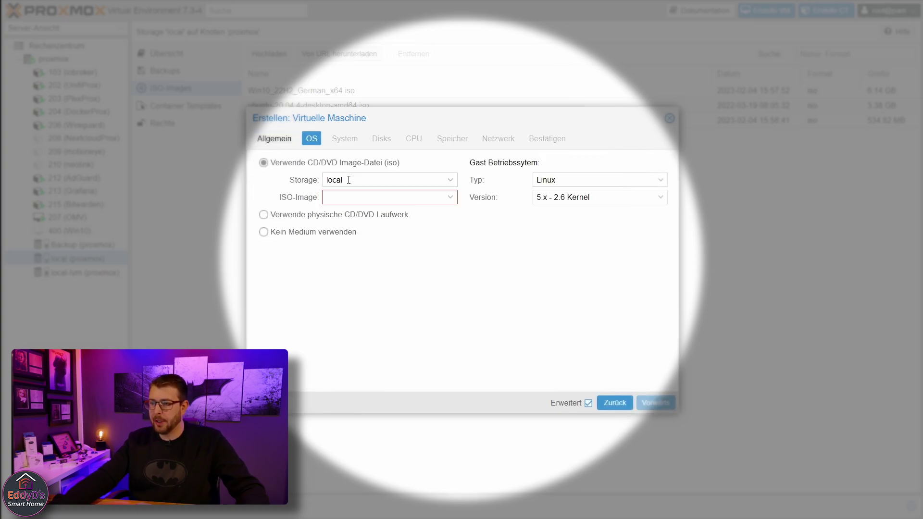
- Choose Win10_22H2_German_x64.iso as the installation image and set the guest OS to Microsoft Windows, version 10/2016/2019
left_click(348, 197)
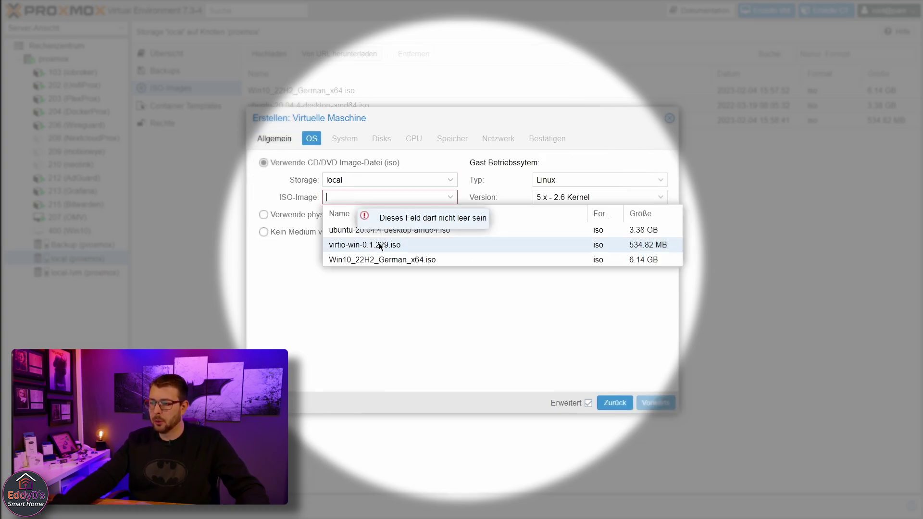
left_click(386, 260)
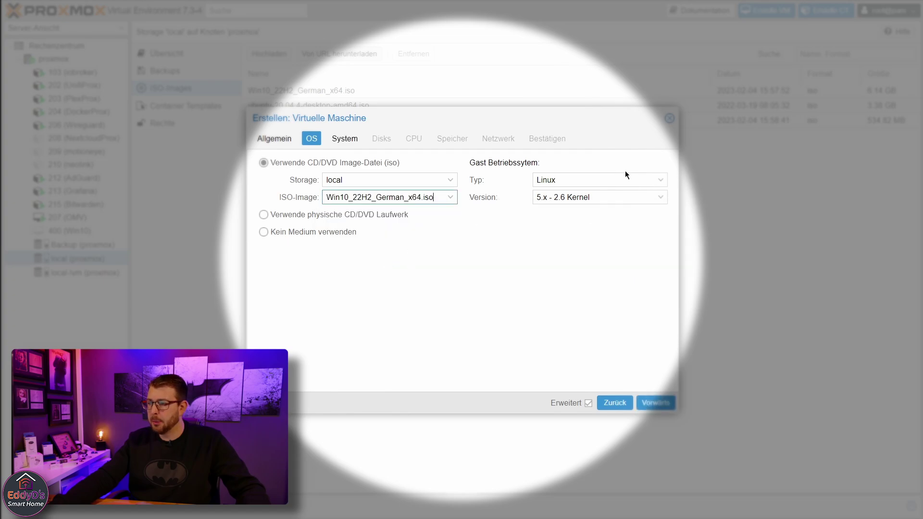
left_click(606, 182)
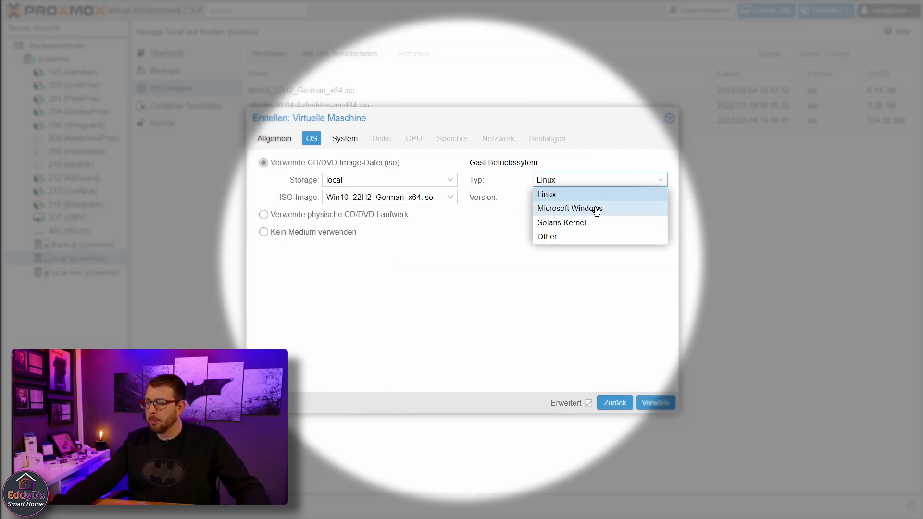
left_click(596, 209)
left_click(597, 198)
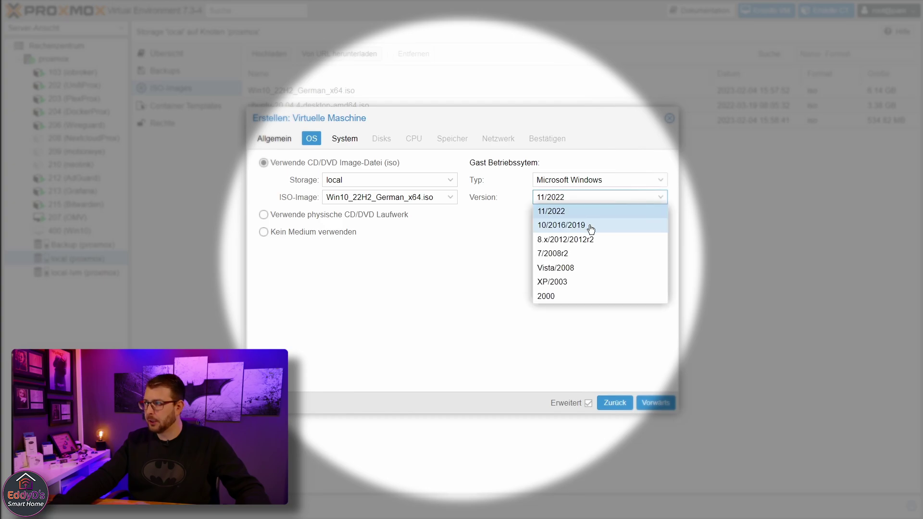
left_click(559, 227)
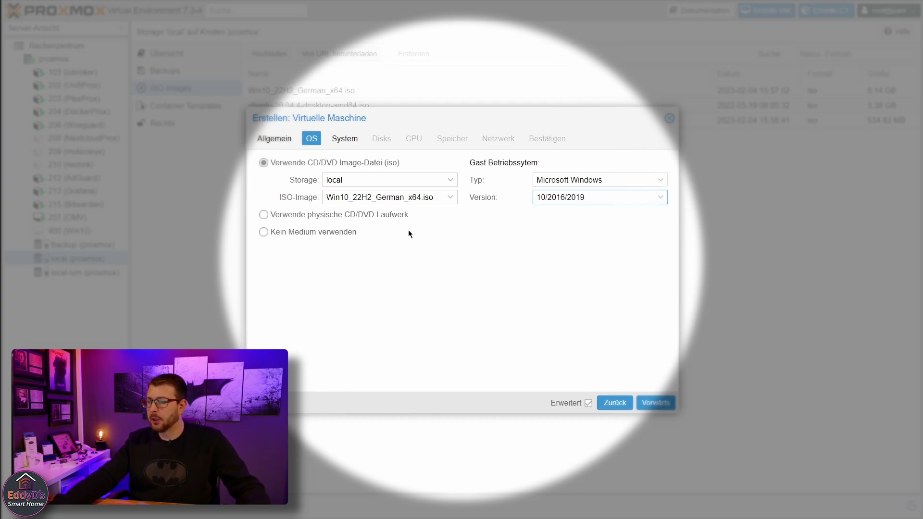
left_click(665, 406)
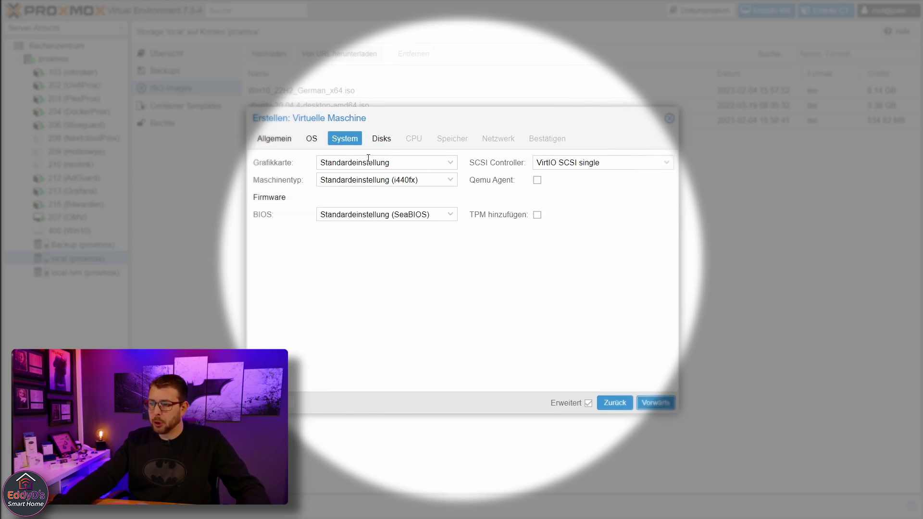
left_click(448, 163)
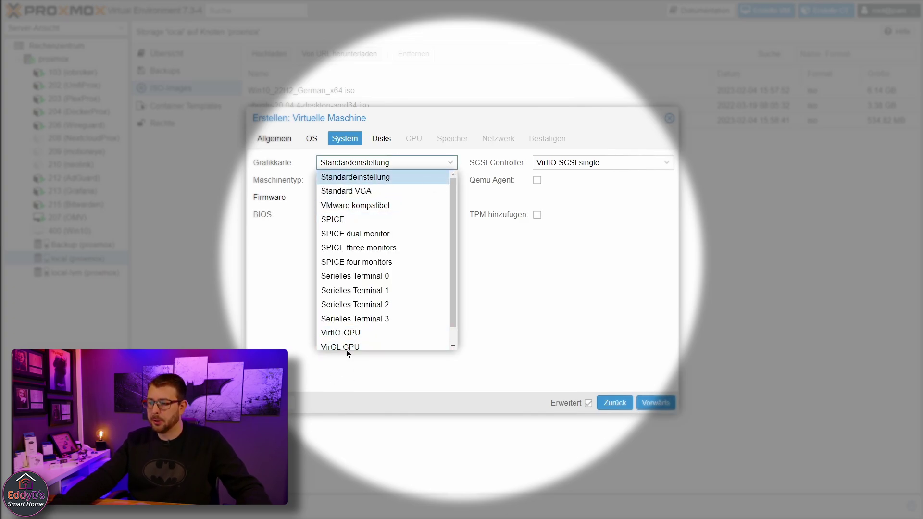
left_click(451, 166)
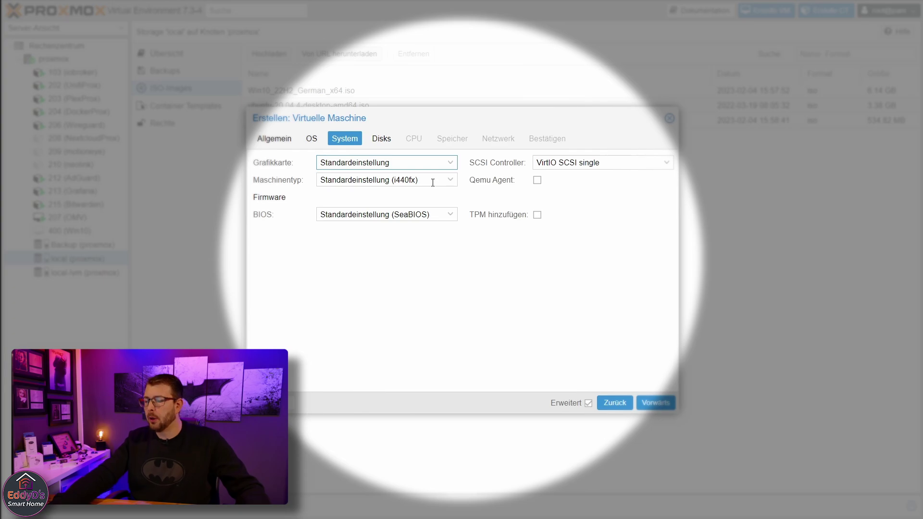
left_click(449, 186)
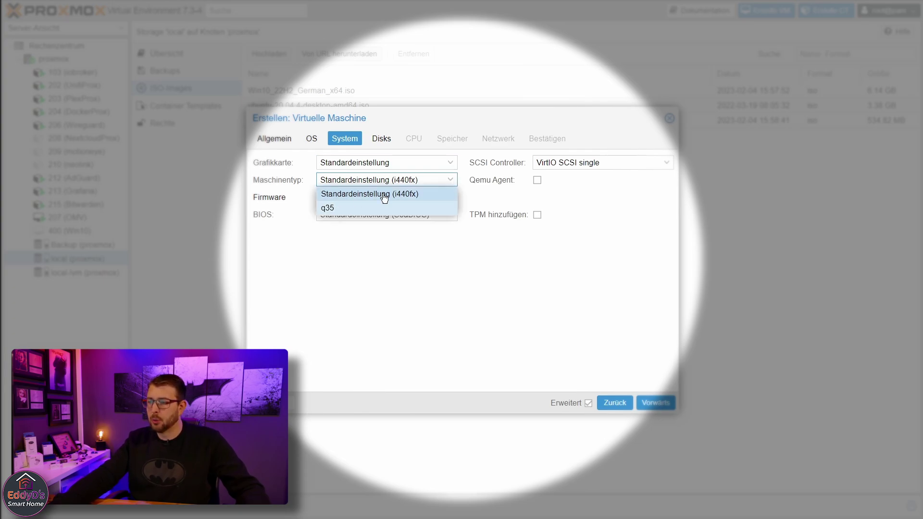
left_click(450, 180)
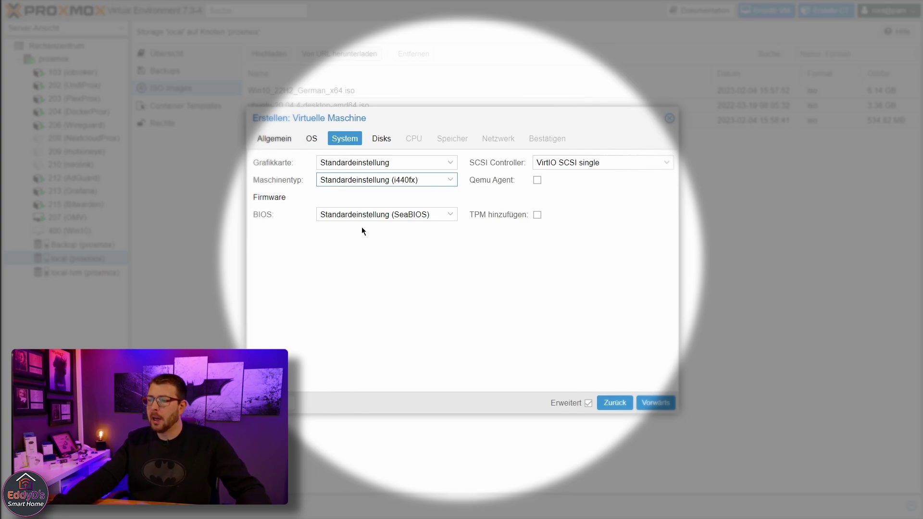
- Set the SCSI controller to VirtIO SCSI, enable the Qemu Agent and continue to the disk settings
left_click(668, 163)
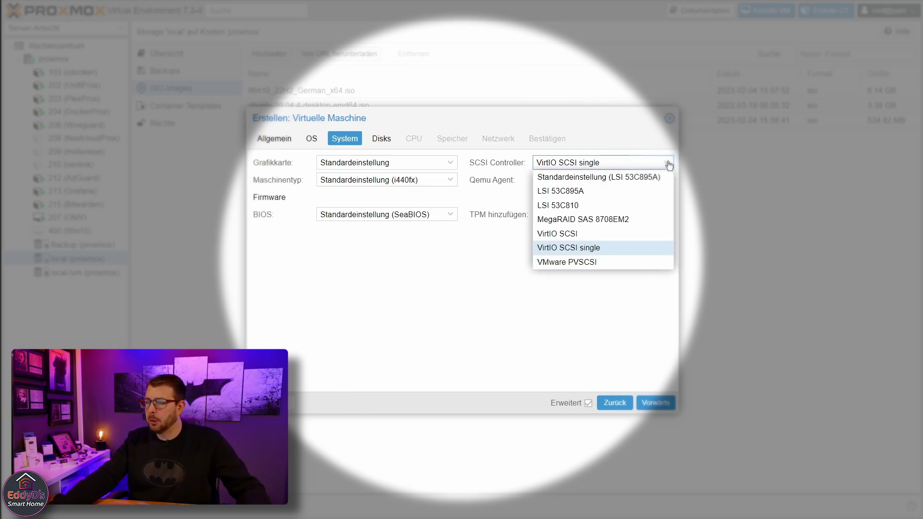
left_click(598, 235)
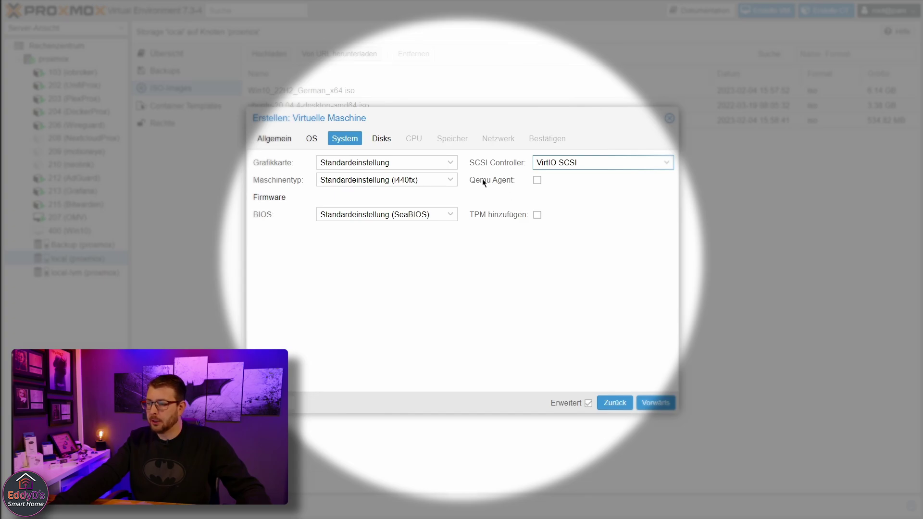
left_click(537, 182)
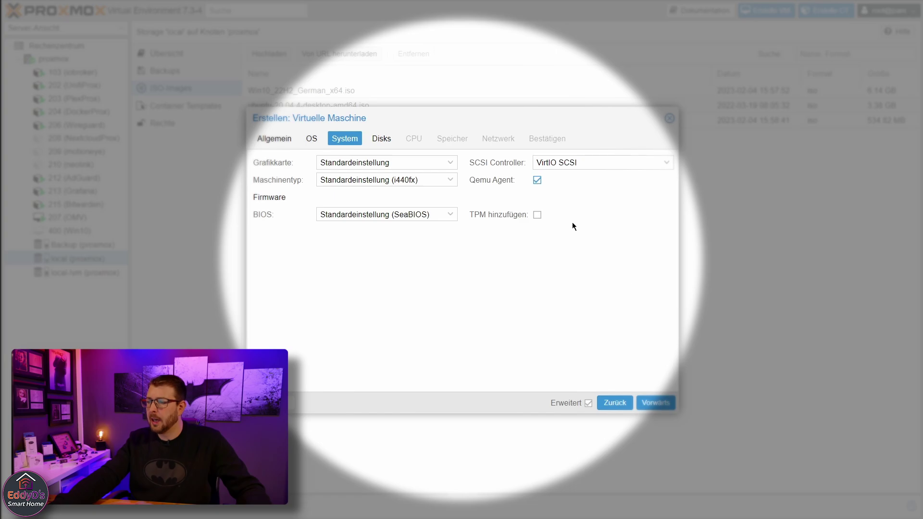
left_click(664, 405)
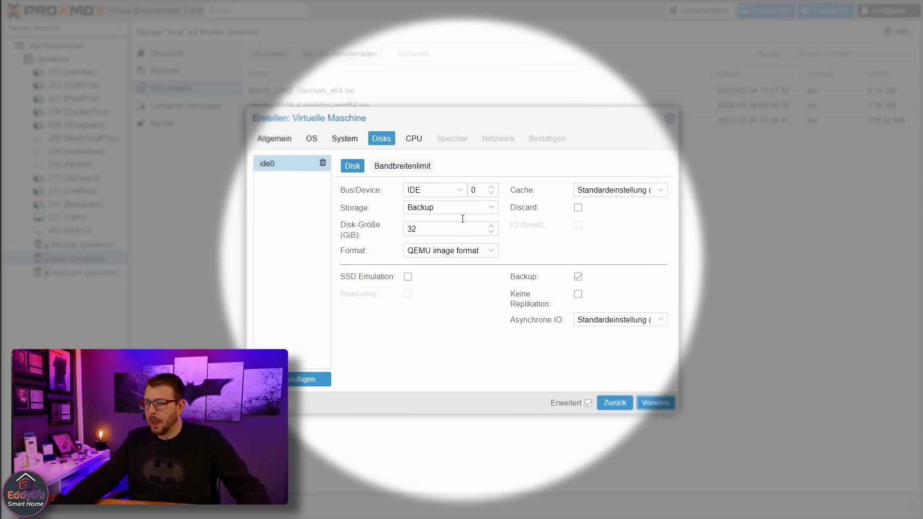
- Configure the virtual disk with the SCSI bus, local-lvm storage and a size of 36 GiB
left_click(460, 191)
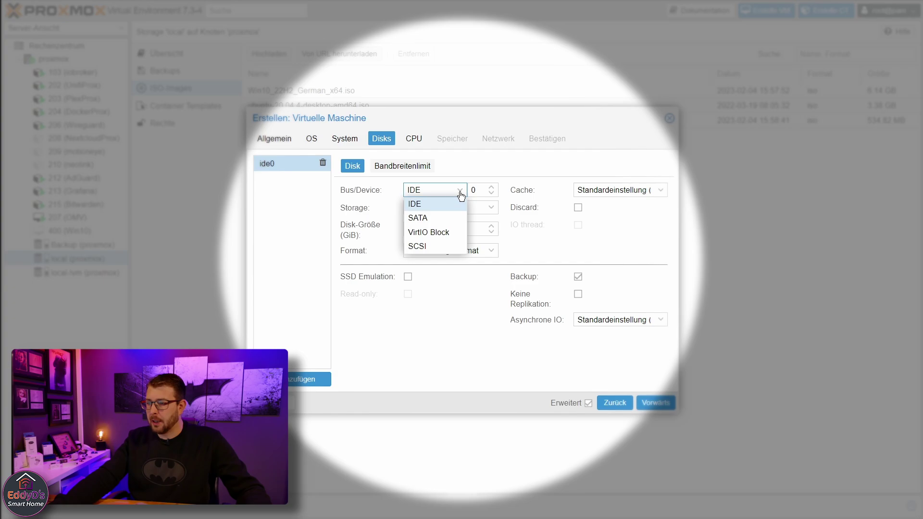
left_click(426, 246)
left_click(449, 225)
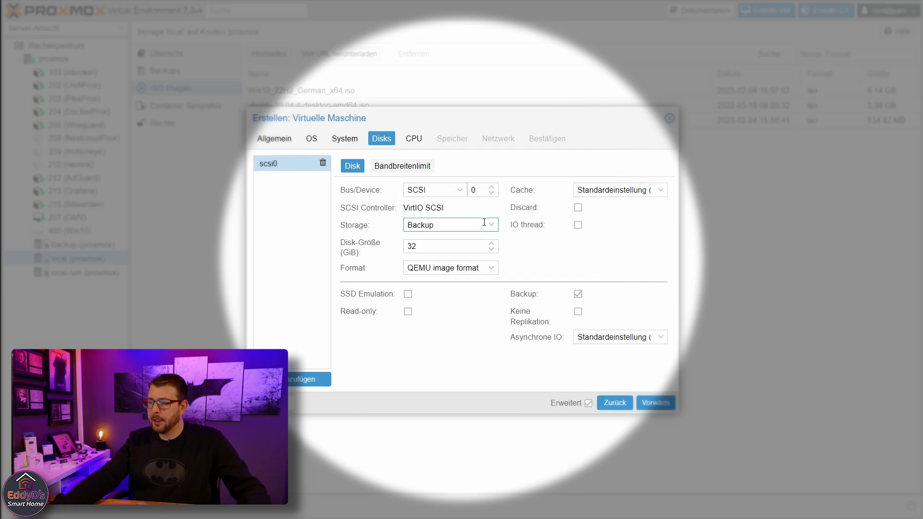
left_click(439, 272)
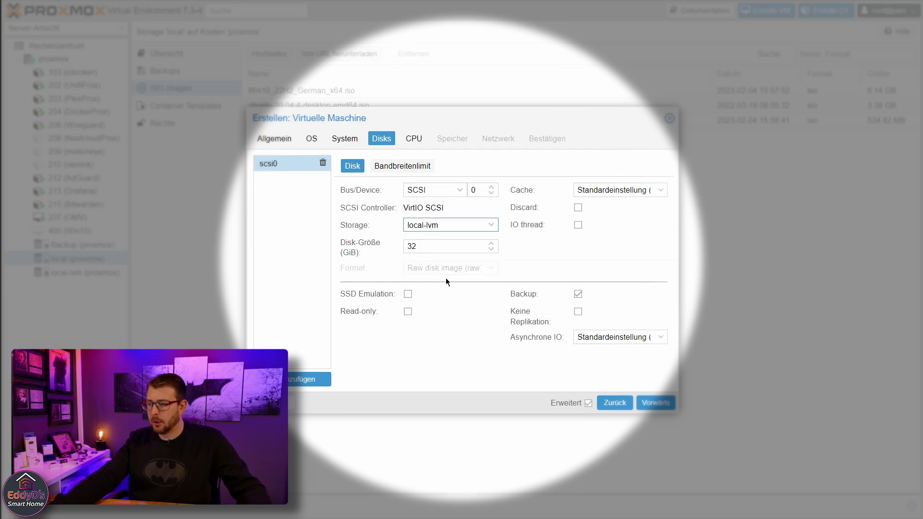
double_click(476, 245)
type("36")
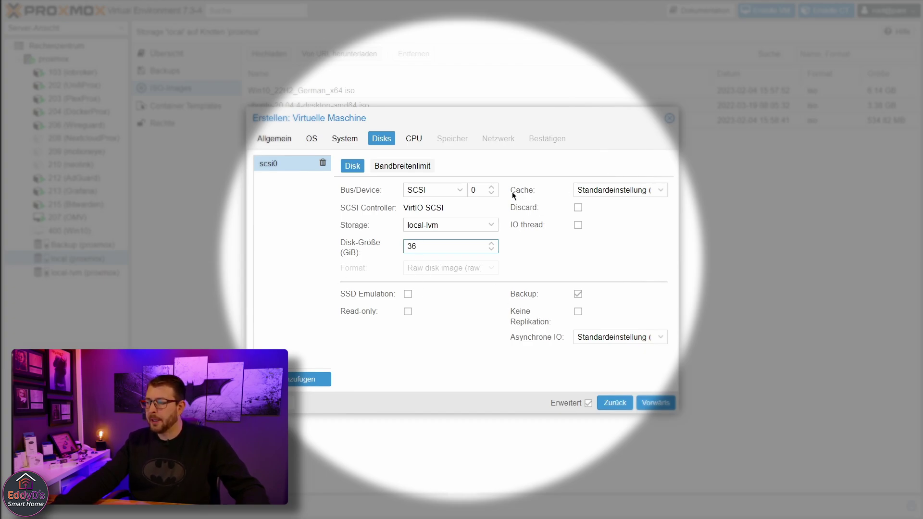
- Set the disk's cache to Write back, enable Discard and continue to the CPU settings
left_click(665, 195)
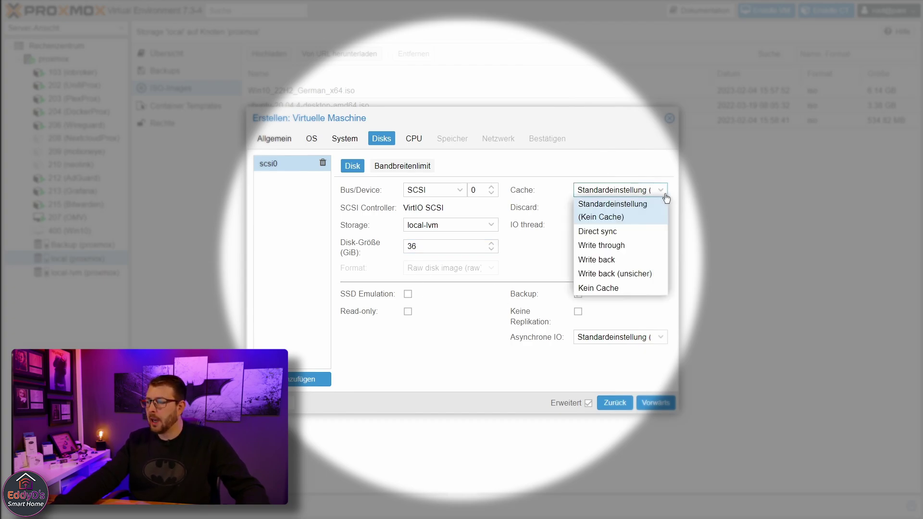
left_click(607, 259)
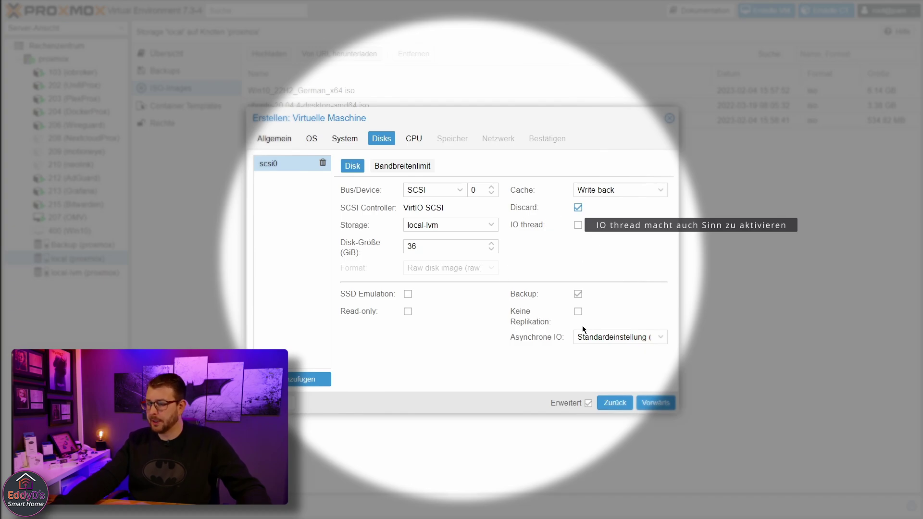
left_click(663, 407)
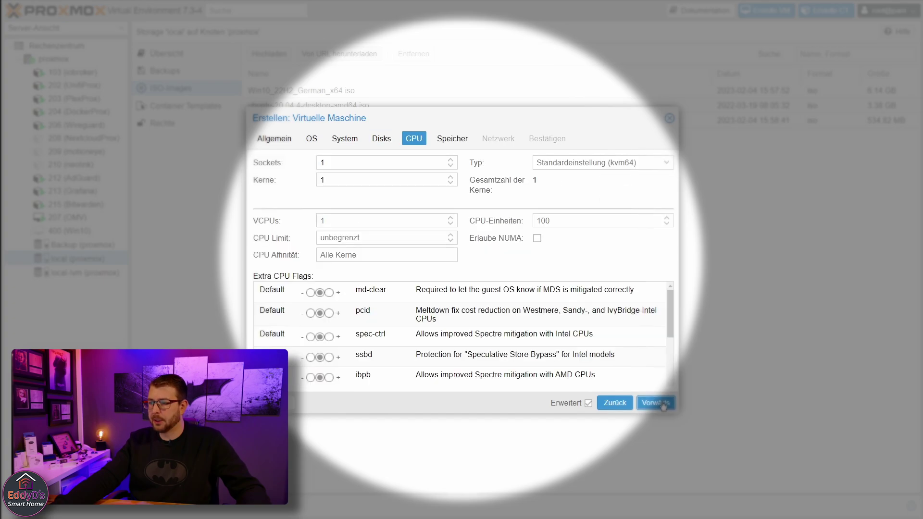
- Assign 8 CPU cores to the virtual machine and continue to the memory settings
left_click(451, 177)
left_click(451, 177)
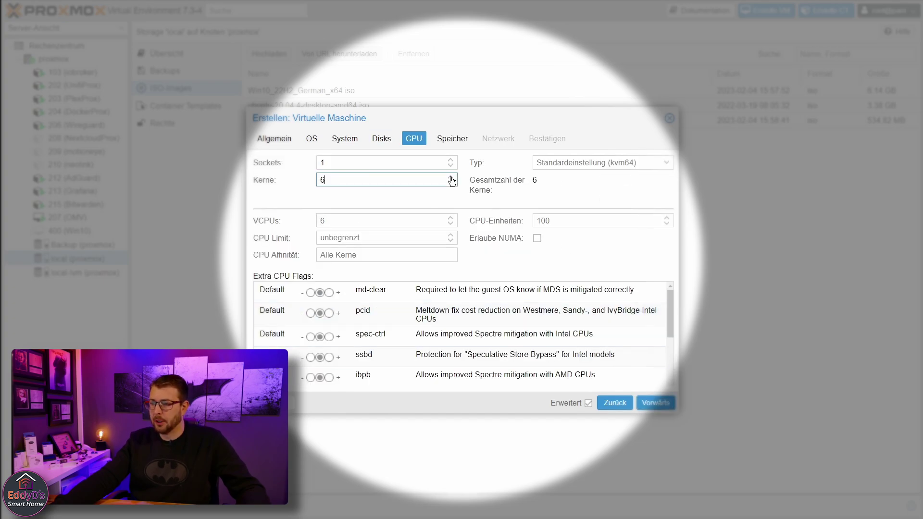
left_click(451, 178)
left_click(451, 178)
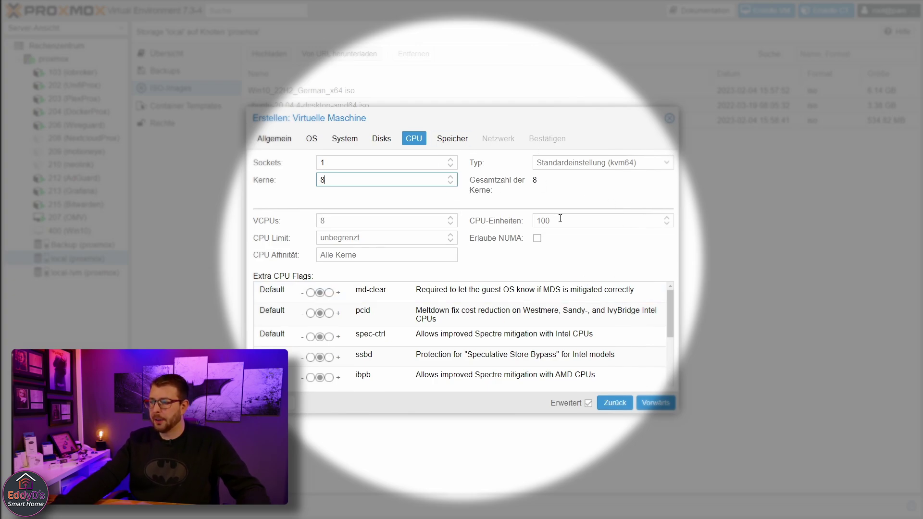
left_click(655, 403)
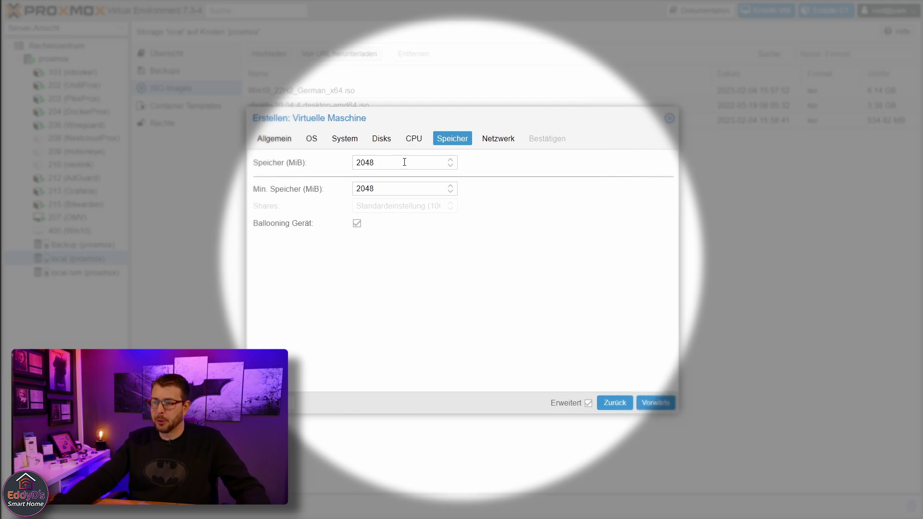
- Set the memory to 16384 MiB and the minimum memory to 4096 MiB, and continue to the network settings
left_click_drag(400, 163, 287, 165)
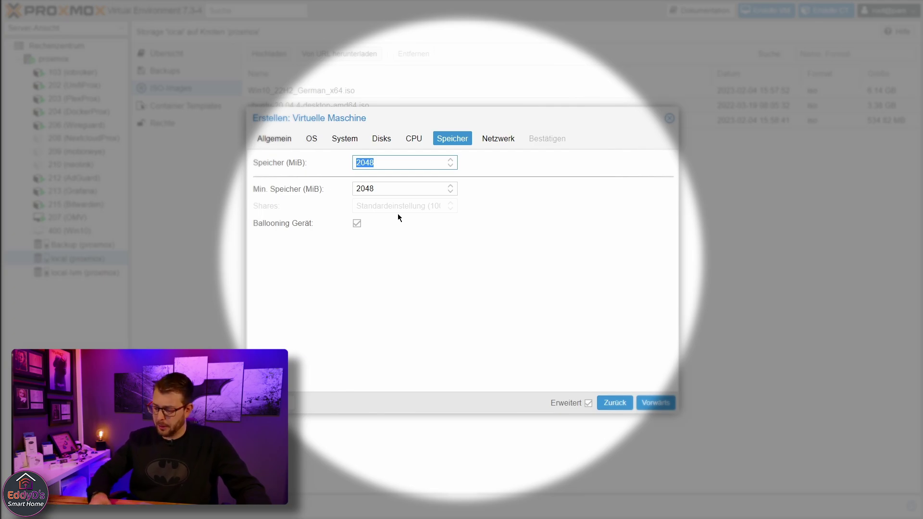
type("16196")
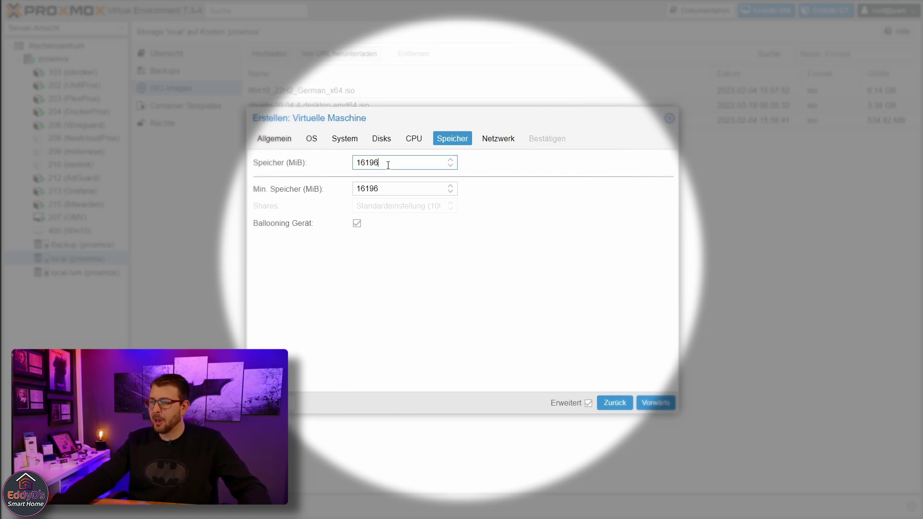
left_click_drag(385, 162, 362, 163)
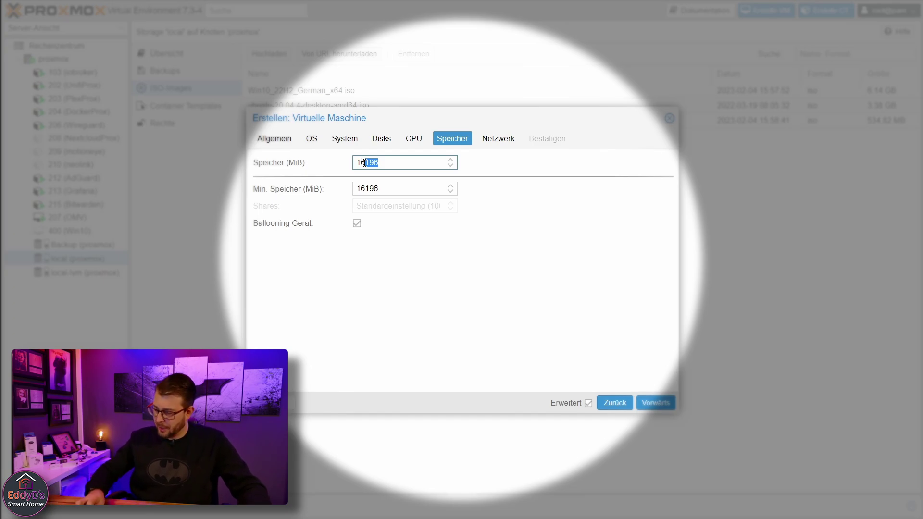
type("384")
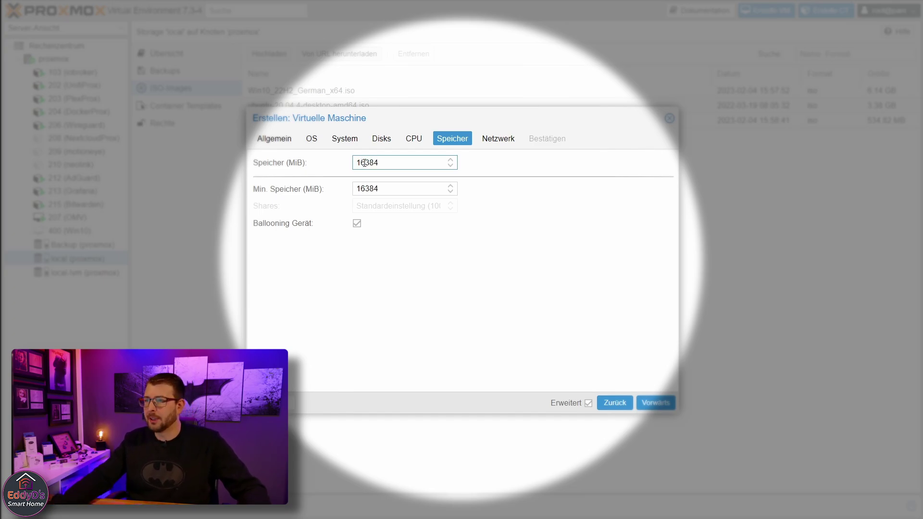
left_click_drag(405, 189, 267, 189)
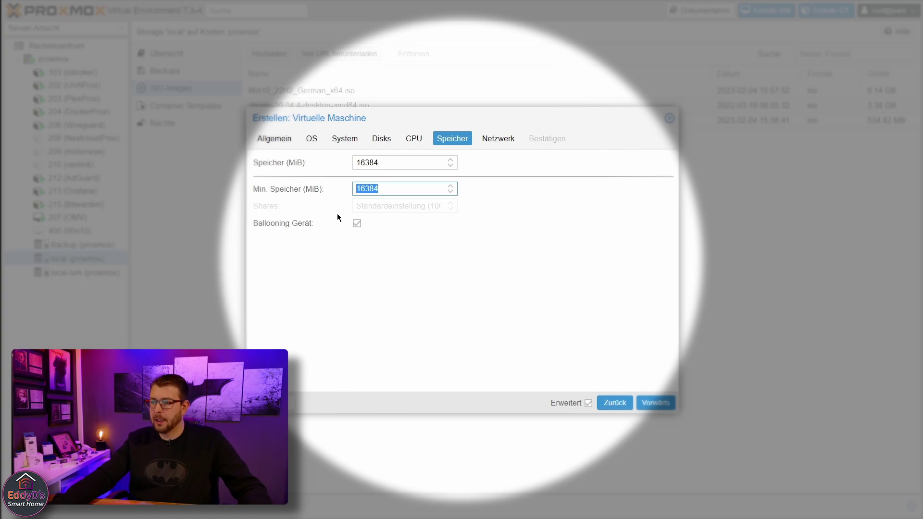
type("40")
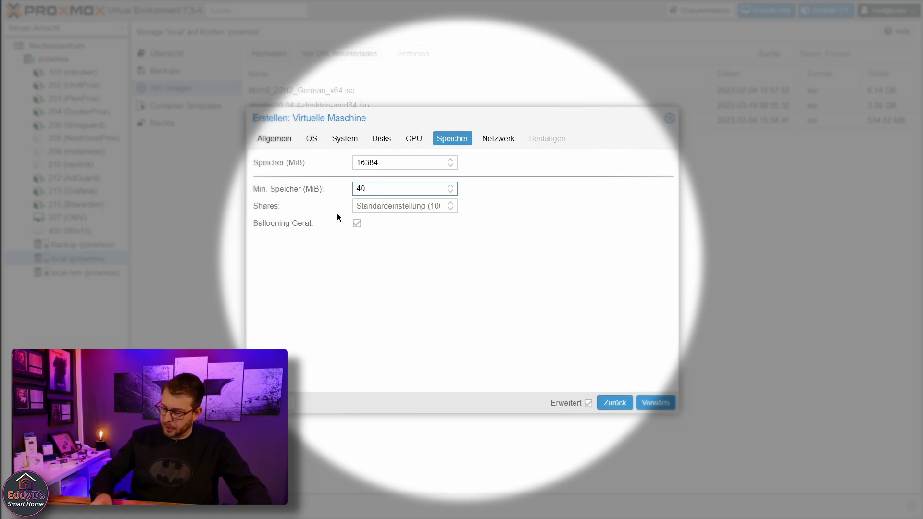
type("96")
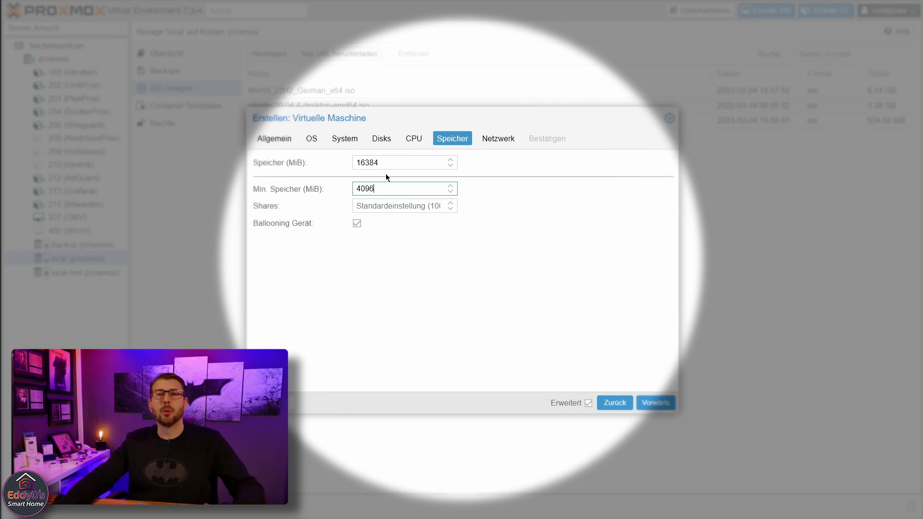
left_click(662, 407)
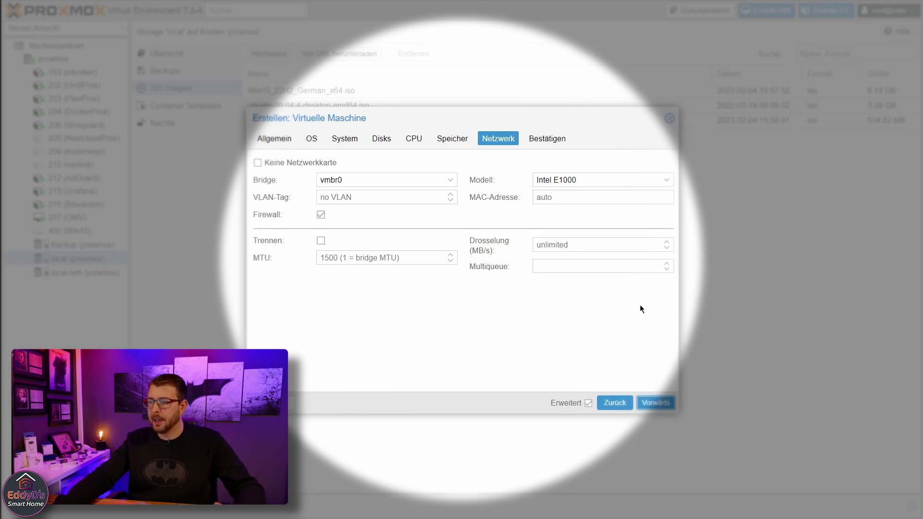
- Set the network card model to VirtIO (paravirtualized) and finish creating the virtual machine
left_click(610, 179)
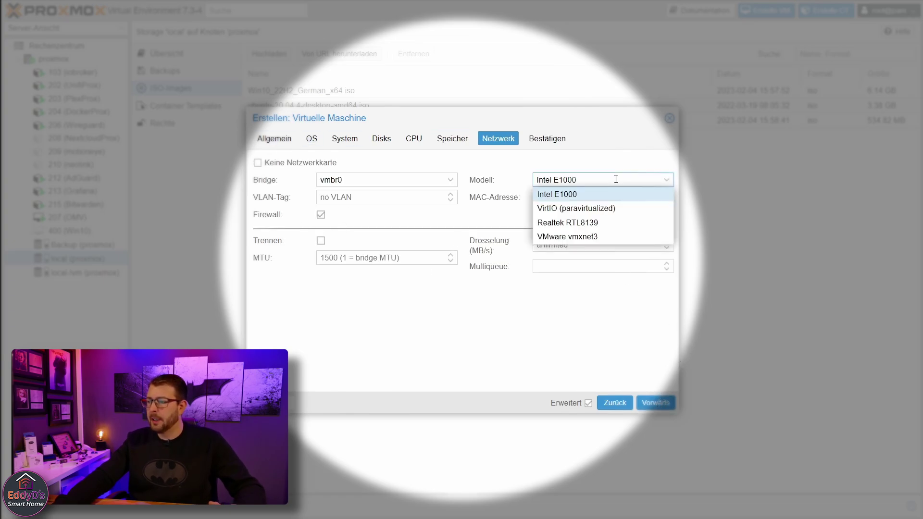
left_click(610, 208)
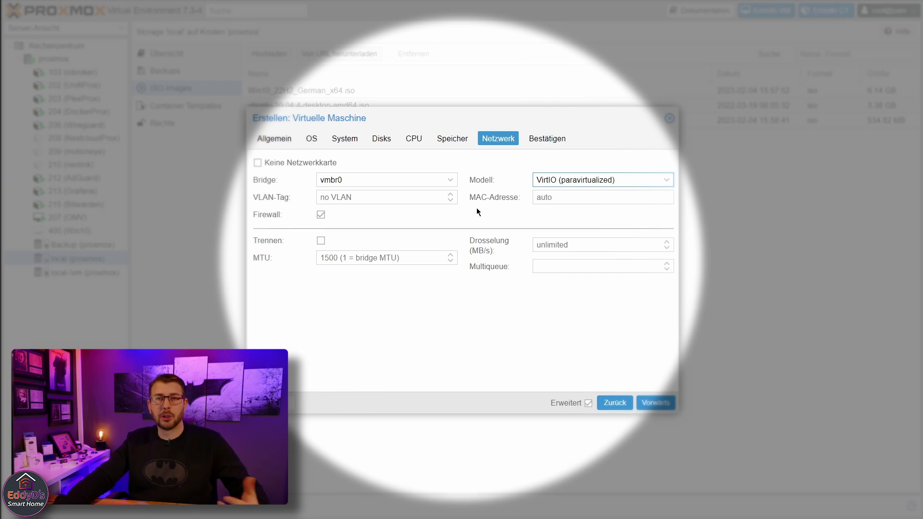
left_click(657, 404)
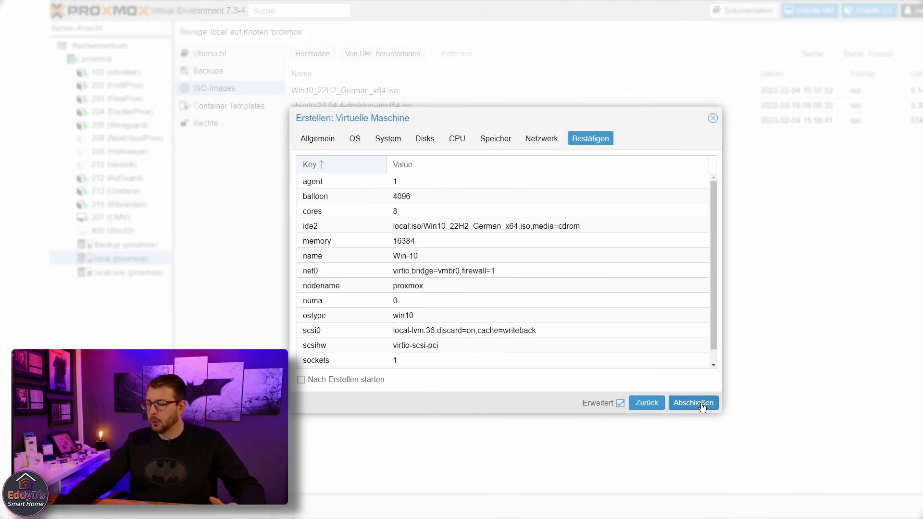
left_click(701, 405)
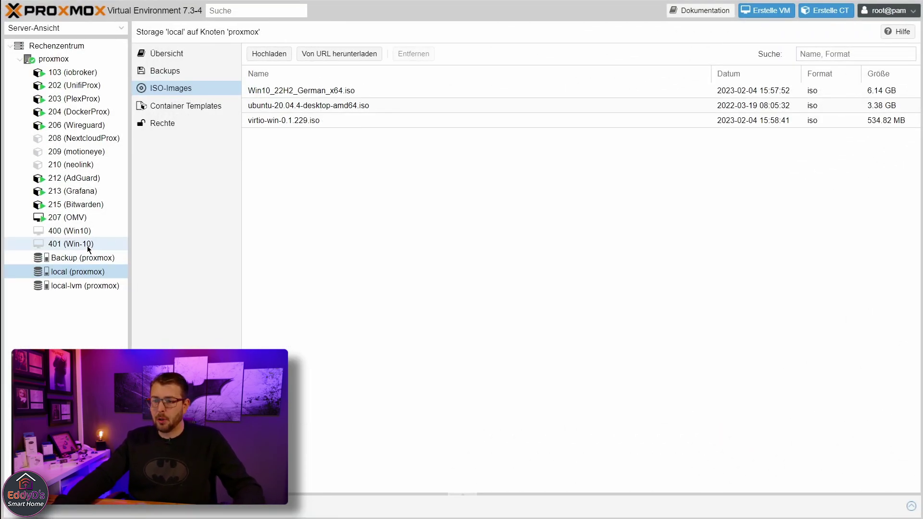
- Add a CD/DVD drive on IDE 0 to virtual machine 401 using virtio-win-0.1.229.iso from the local storage
left_click(86, 244)
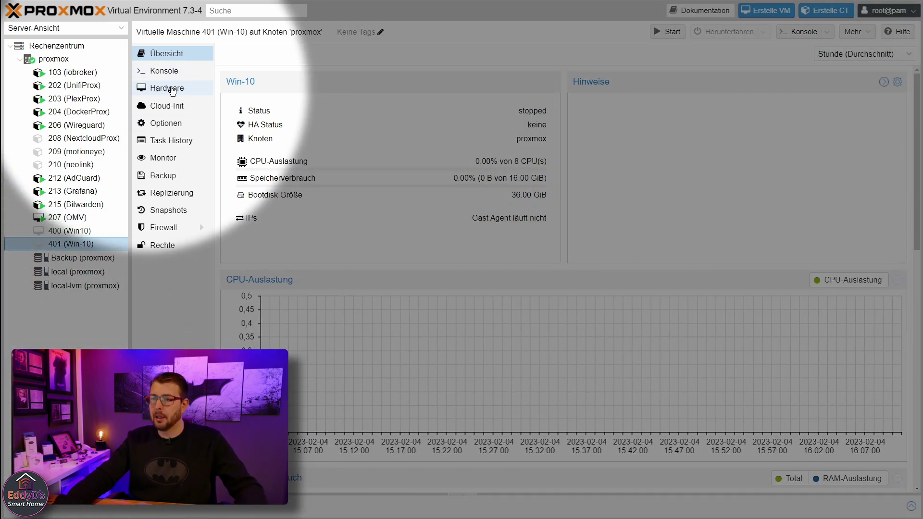
left_click(172, 90)
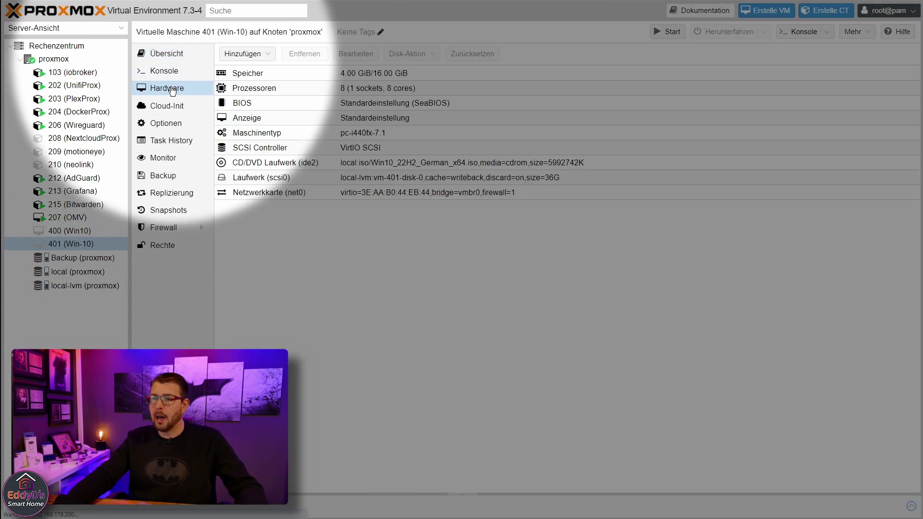
left_click(256, 55)
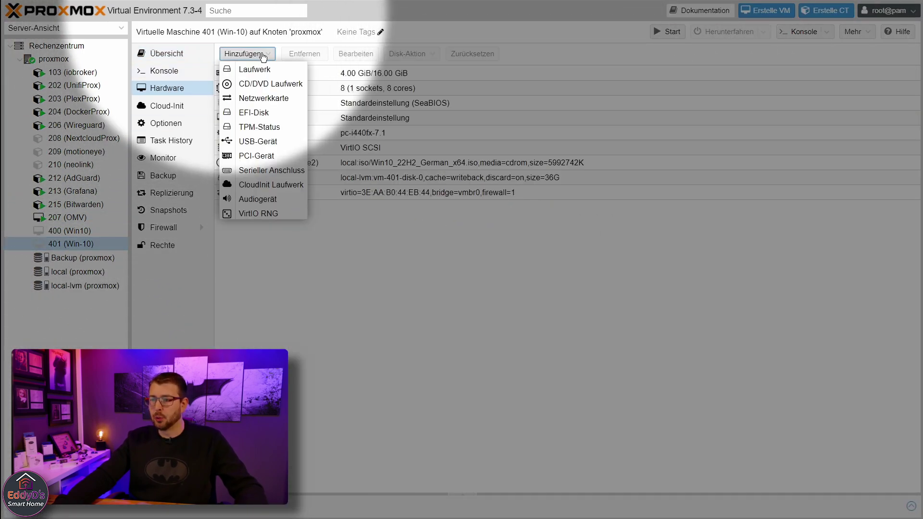
left_click(273, 85)
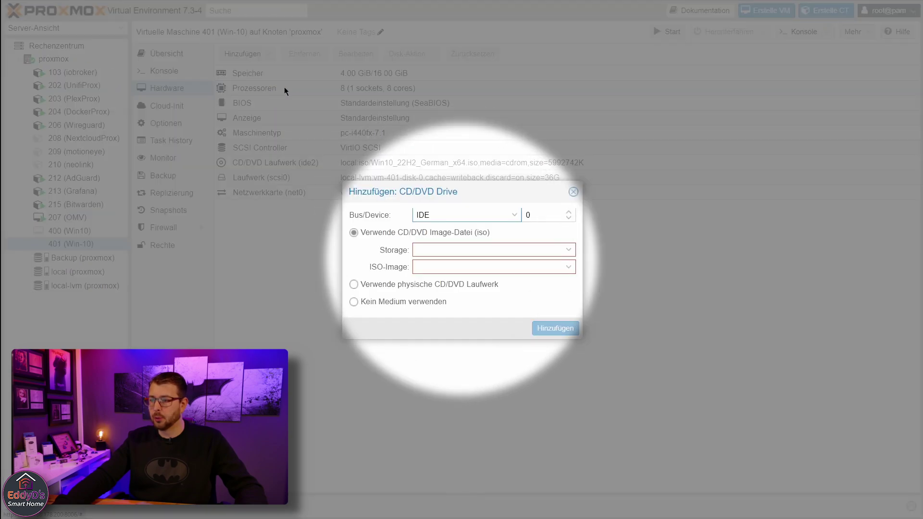
left_click(449, 250)
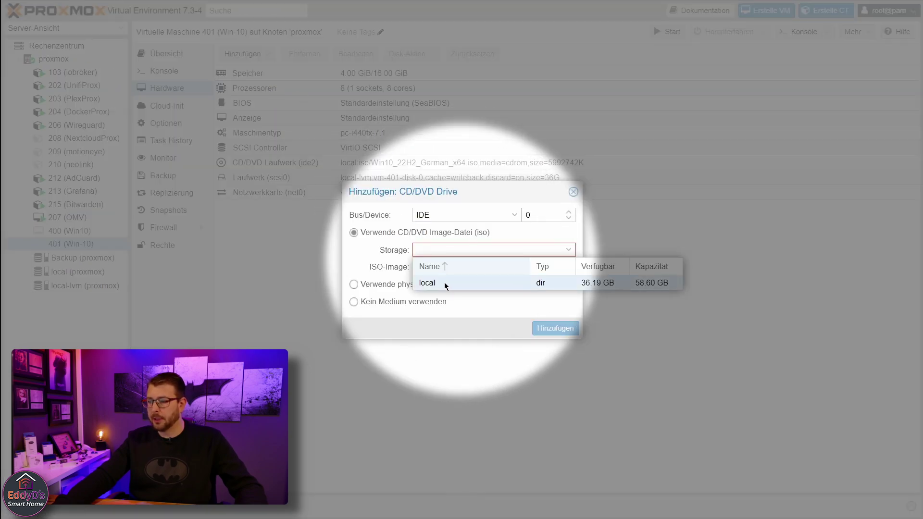
left_click(448, 284)
left_click(432, 265)
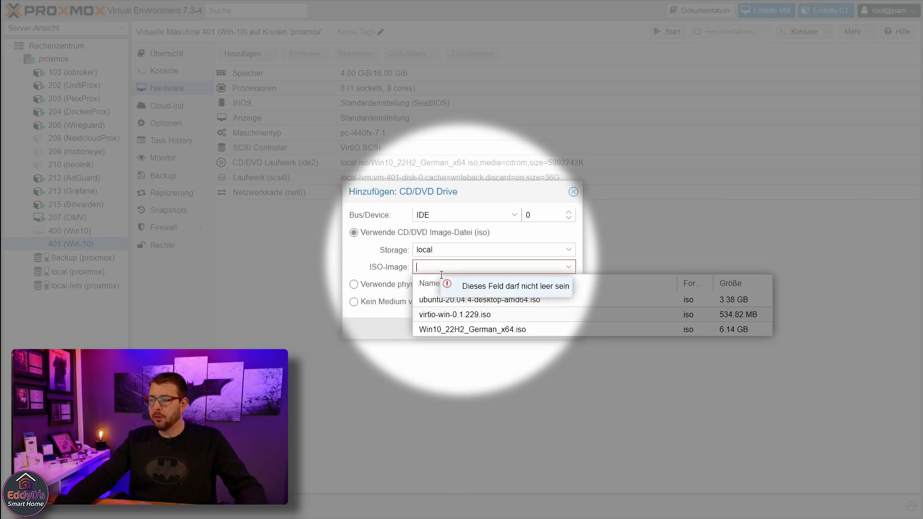
left_click(494, 315)
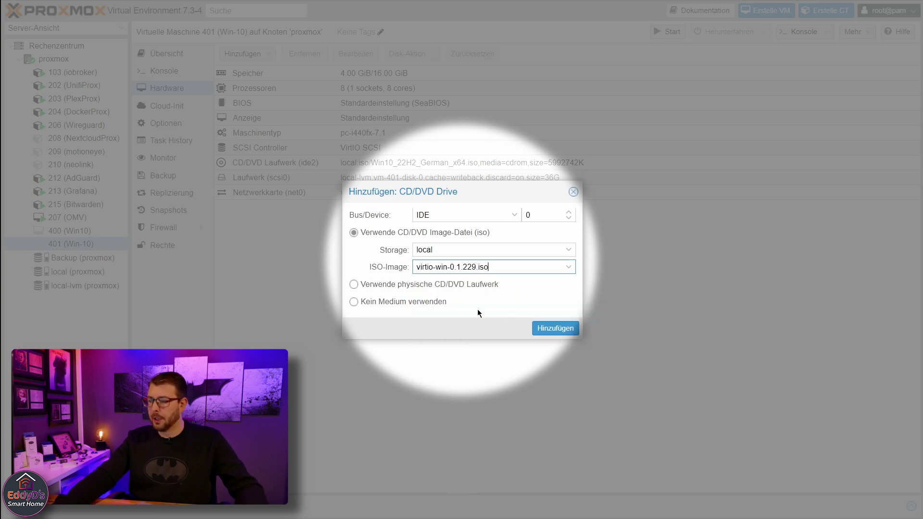
left_click(563, 328)
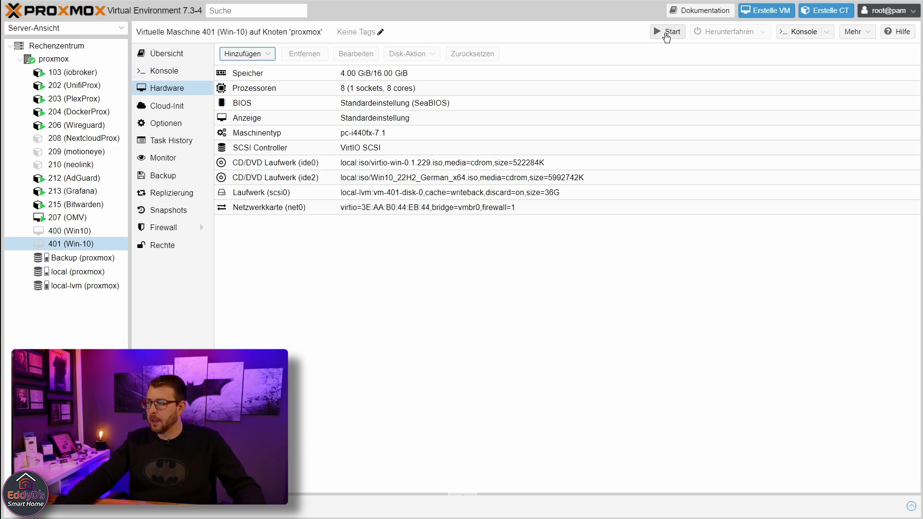
- Start virtual machine 401 in its console and begin a custom Windows-only installation with the German language settings
left_click(158, 71)
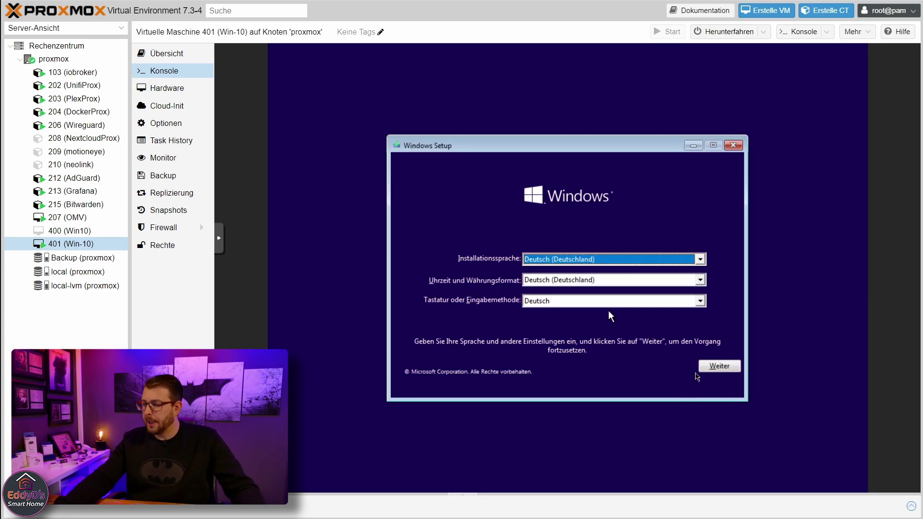
left_click(719, 367)
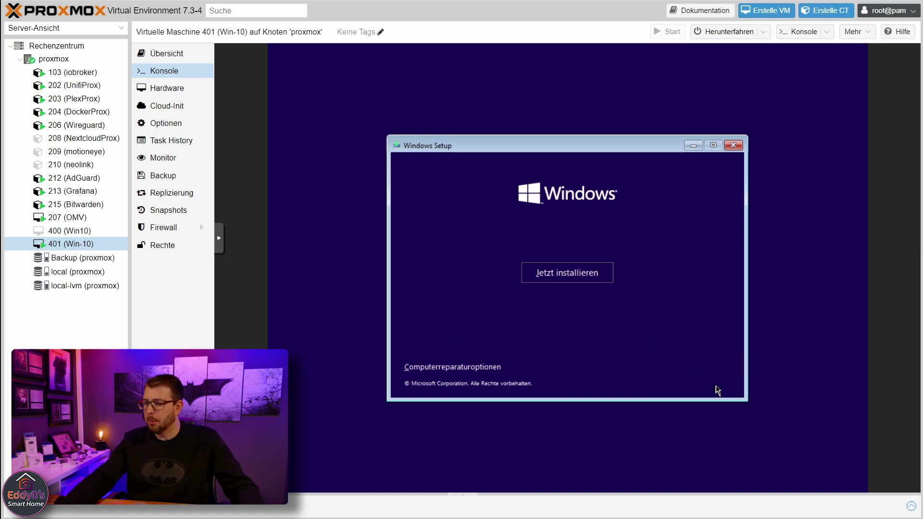
left_click(573, 280)
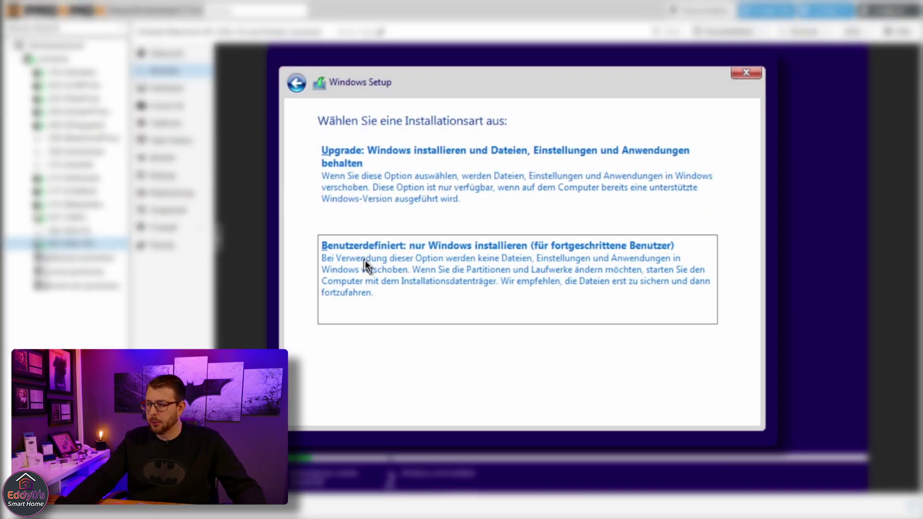
left_click(365, 261)
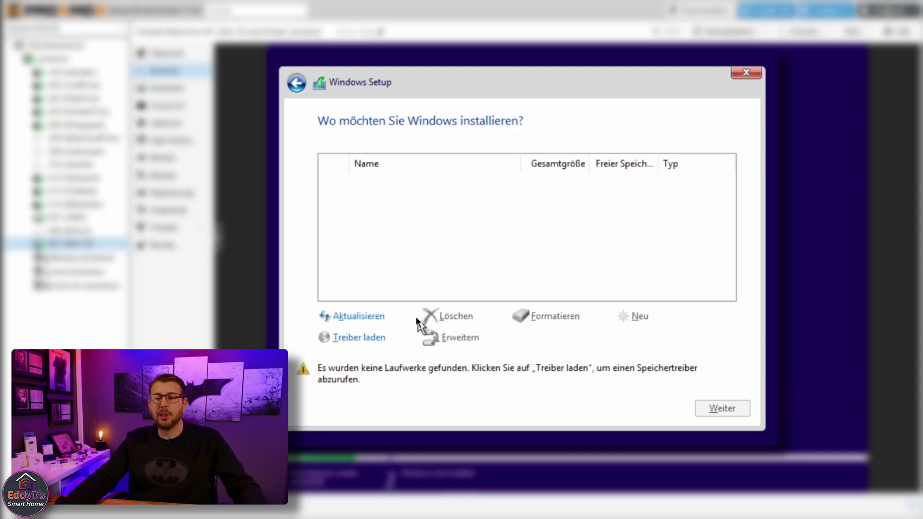
- Load the Red Hat VirtIO SCSI pass-through controller driver for Windows 10 from D:\amd64\w10\vioscsi.inf
left_click(372, 339)
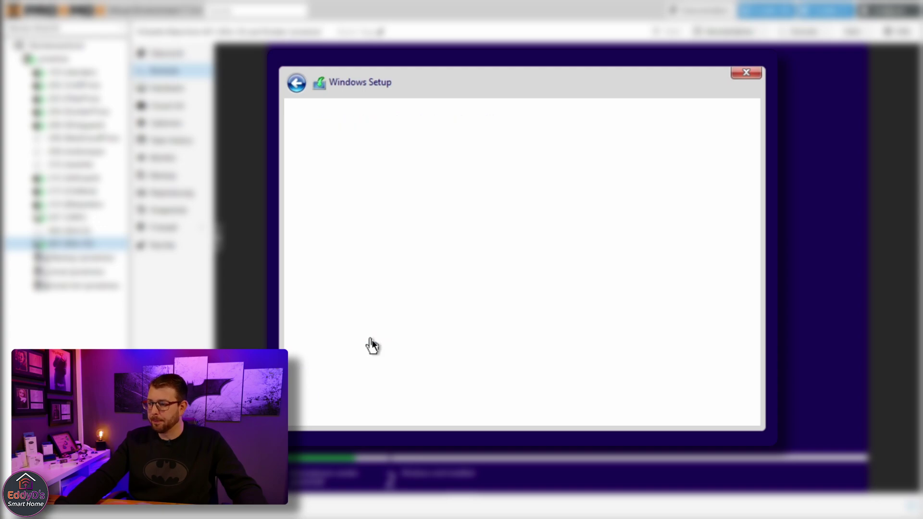
left_click(626, 338)
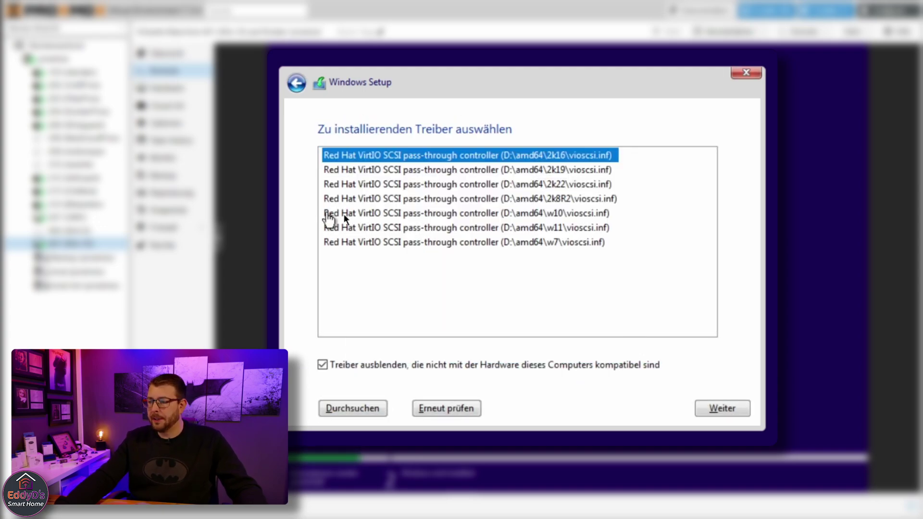
left_click(569, 213)
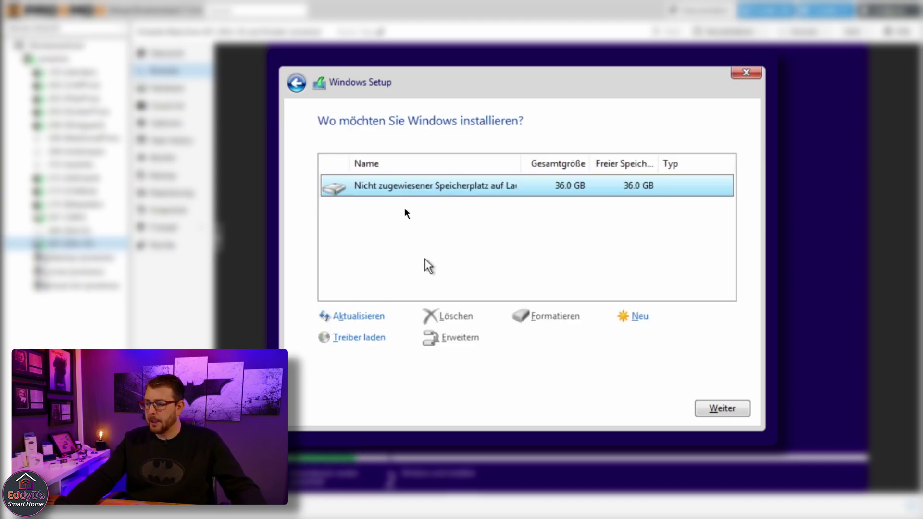
- Create a 36864 MB partition on the unallocated space, accept the extra system partition and install Windows on Partition 2
left_click(641, 316)
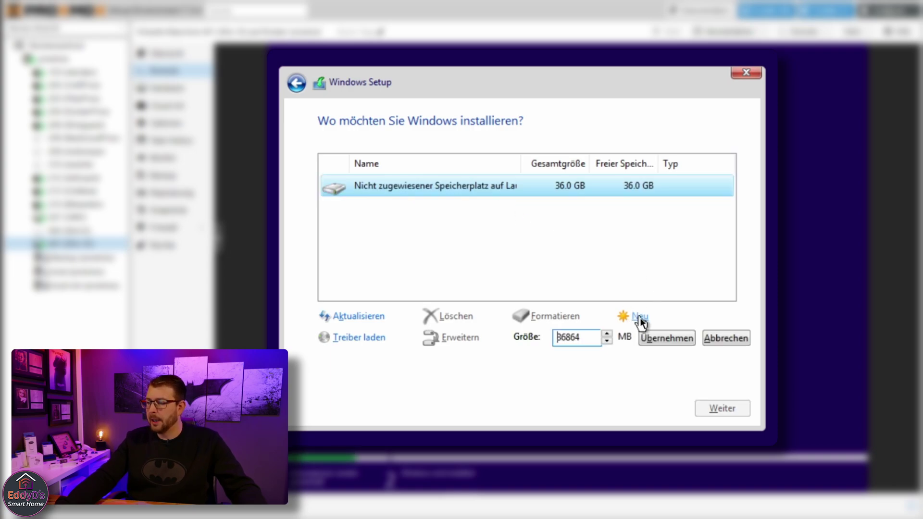
left_click(668, 338)
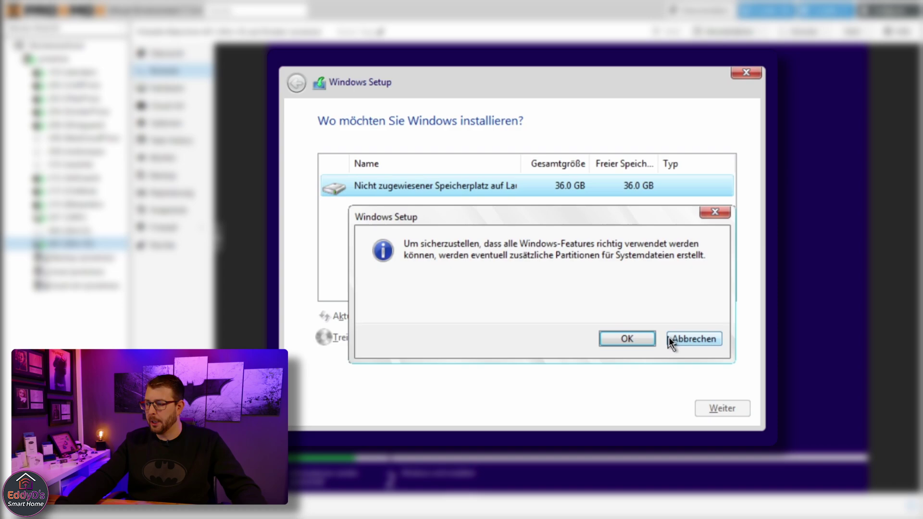
left_click(635, 339)
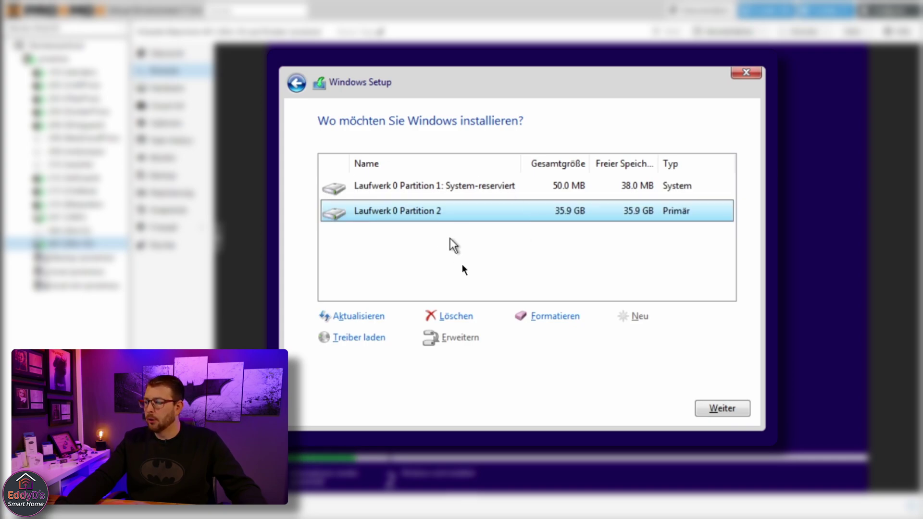
left_click(720, 409)
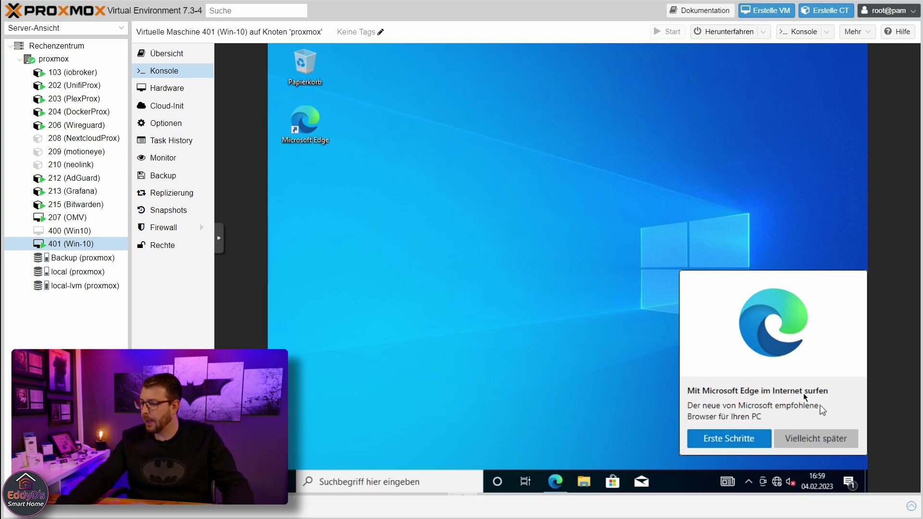
- Dismiss the Microsoft Edge introduction and open the Windows Device Manager
left_click(818, 437)
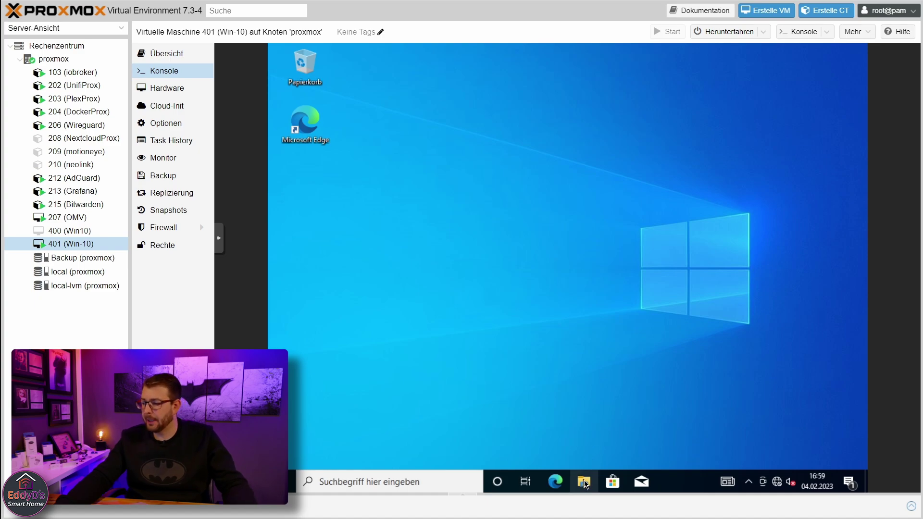
mouse_move(791, 484)
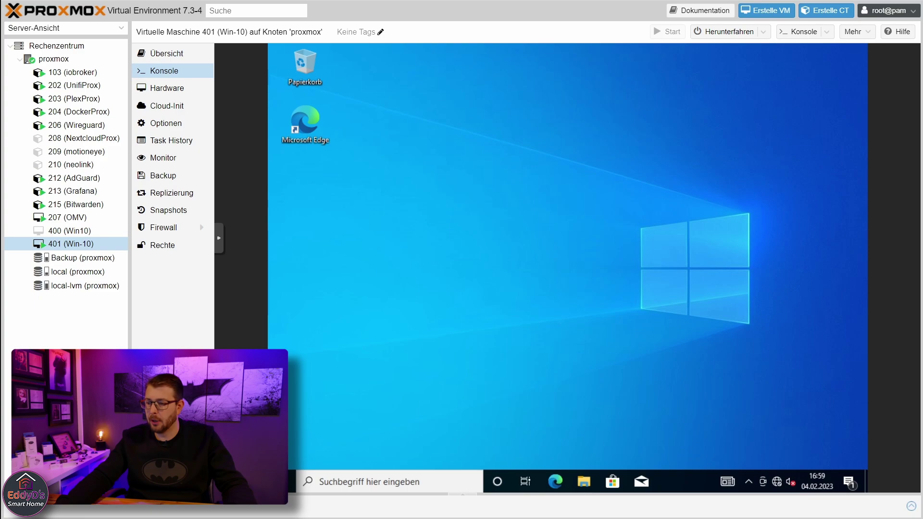
key("super")
type("ger")
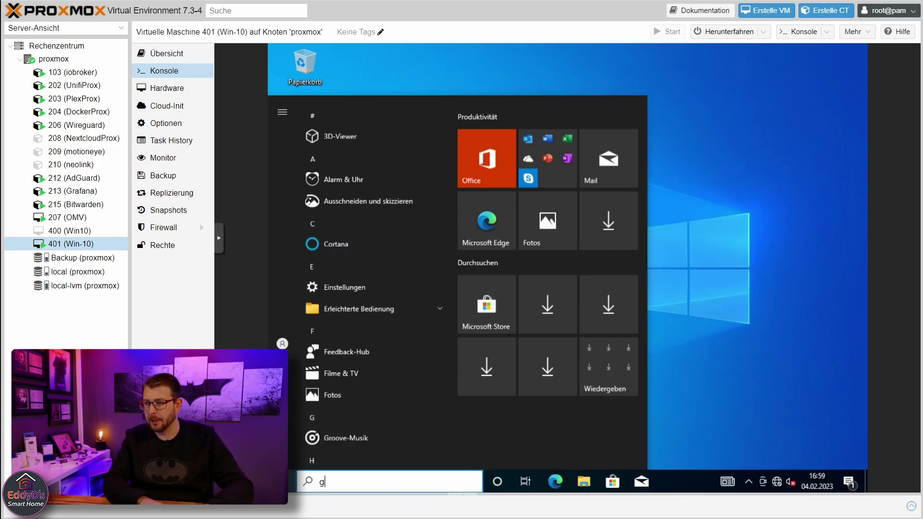
key("Return")
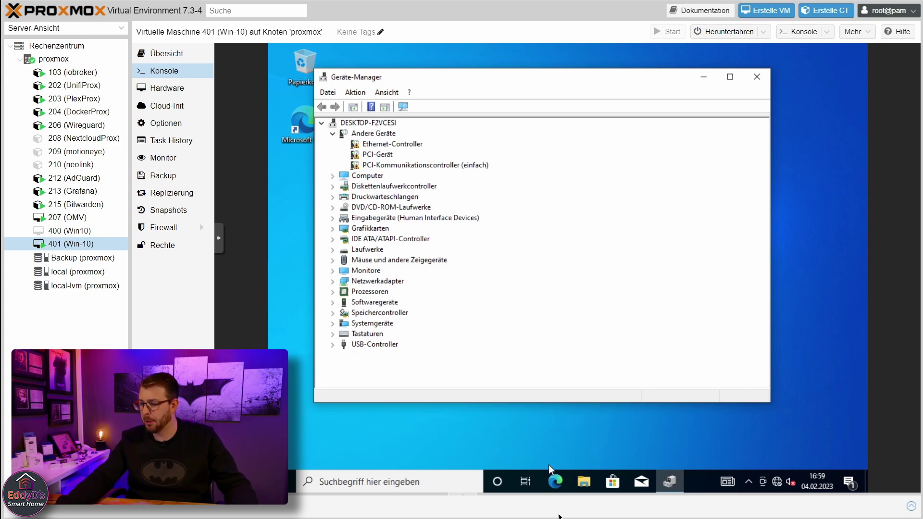
- Browse to the virtio-win-0.1.229 CD drive (D:) in File Explorer and launch the virtio-win-gt-x64 installer
left_click(584, 483)
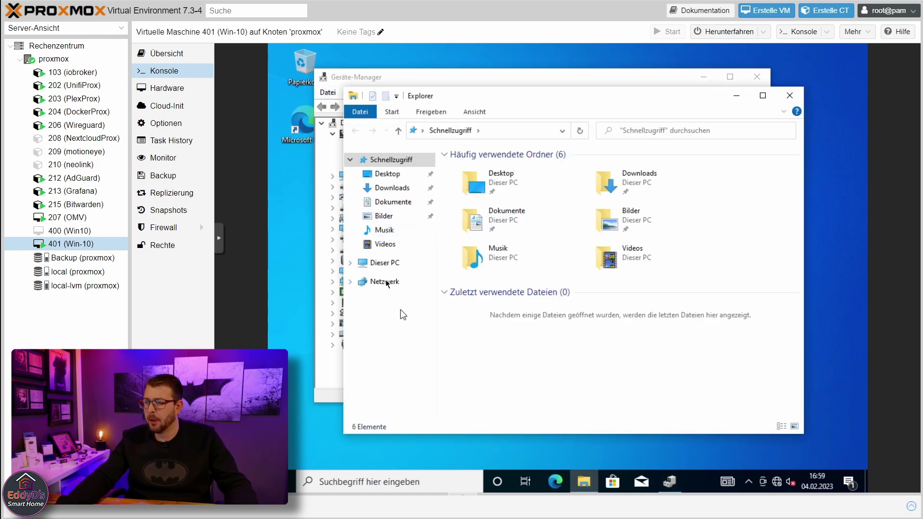
left_click(396, 262)
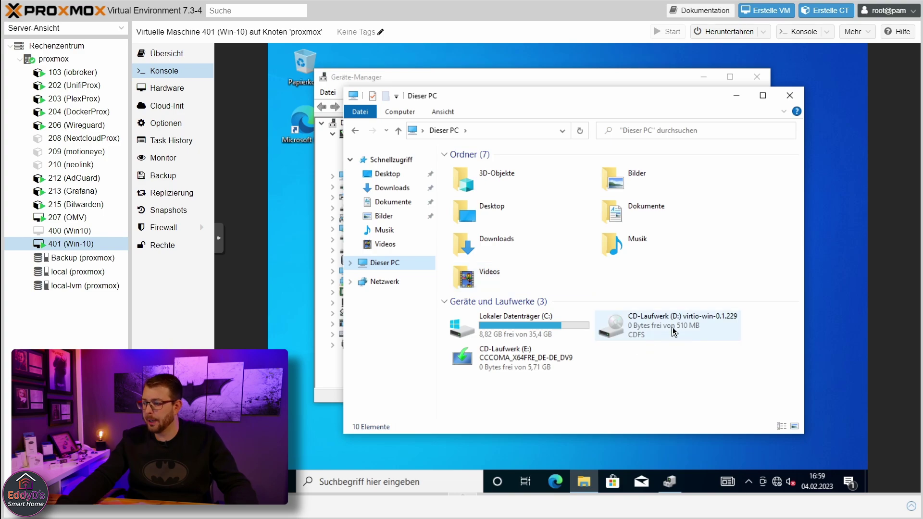
double_click(644, 322)
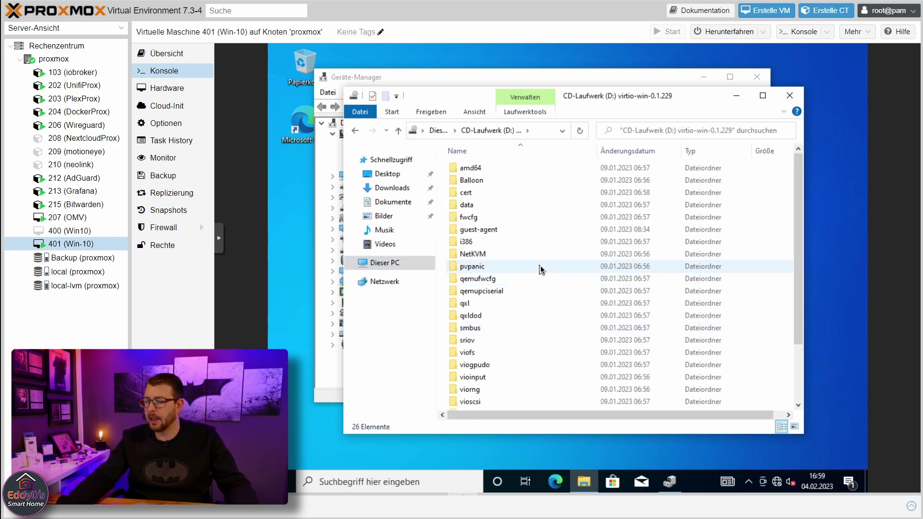
scroll(540, 268, "down", 2)
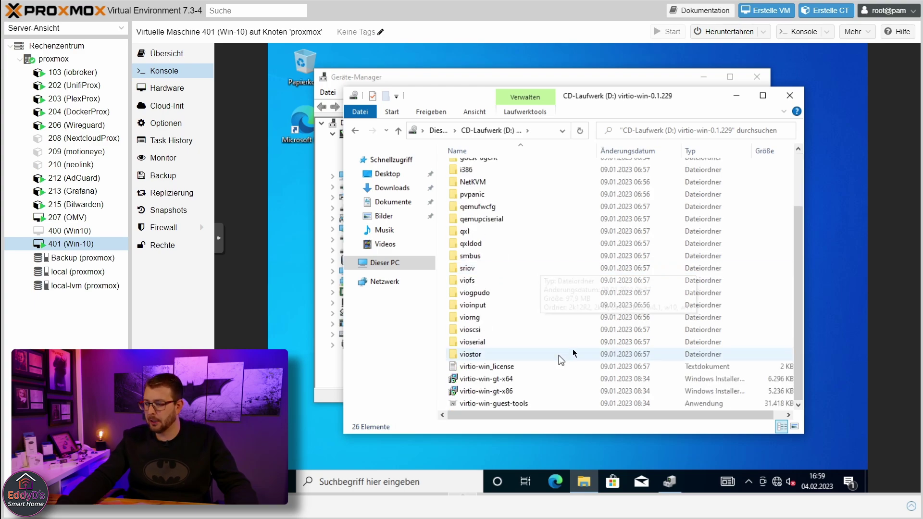
left_click(515, 383)
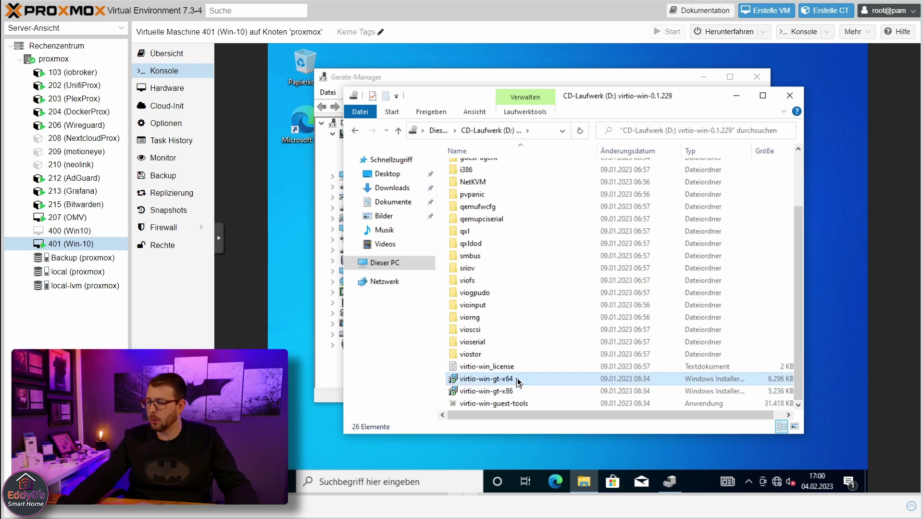
double_click(517, 384)
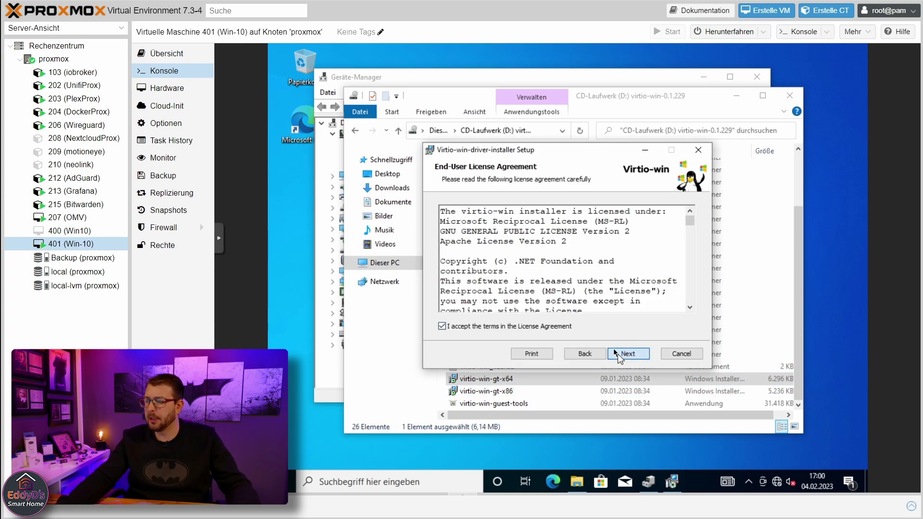
- Accept the license agreement and install the Virtio-win drivers with the default features, approving the administrator request
left_click(618, 354)
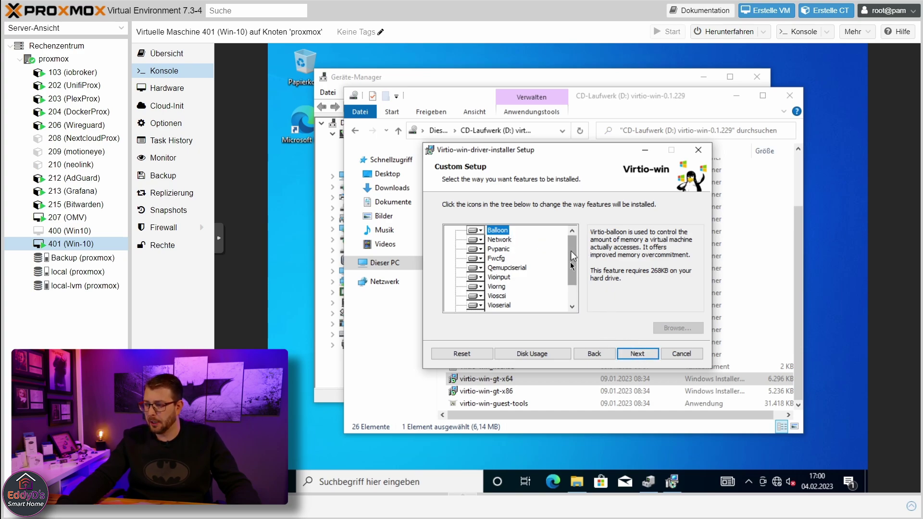
mouse_move(572, 259)
left_mouse_down()
mouse_move(571, 288)
mouse_move(571, 262)
left_mouse_up()
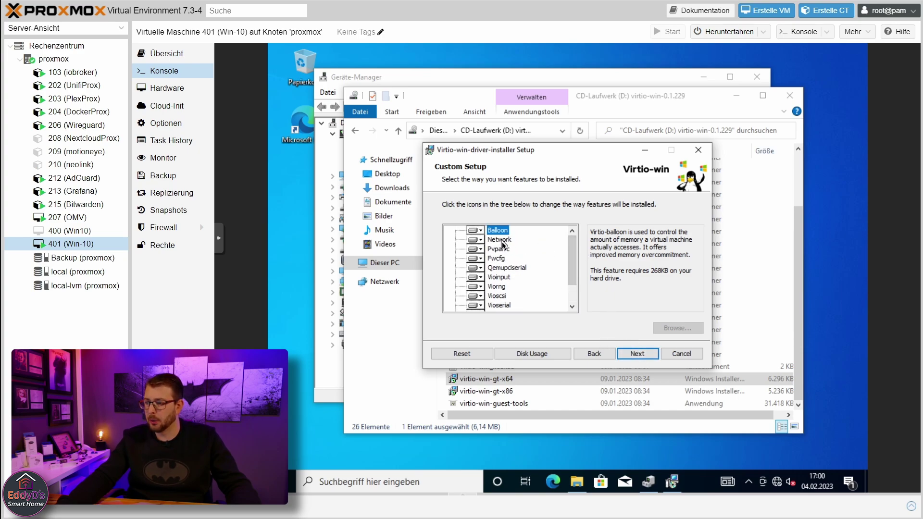
left_click(639, 356)
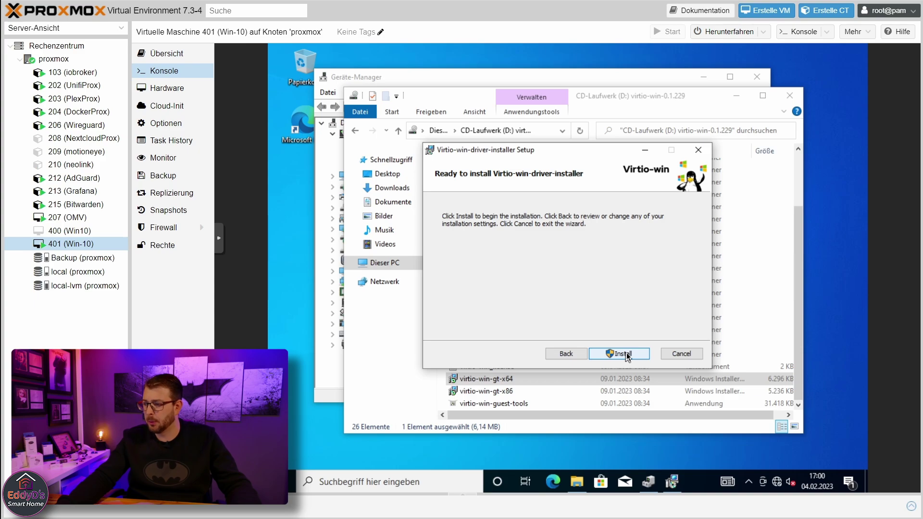
left_click(624, 354)
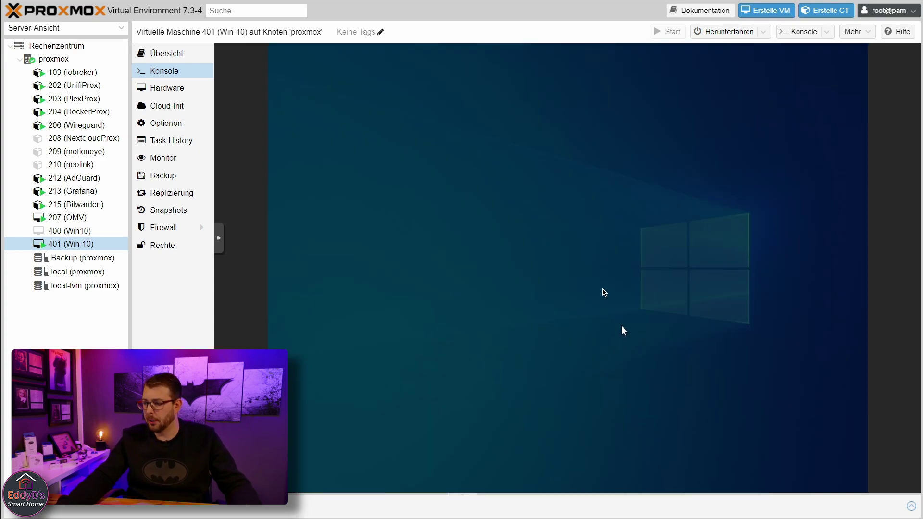
left_click(508, 352)
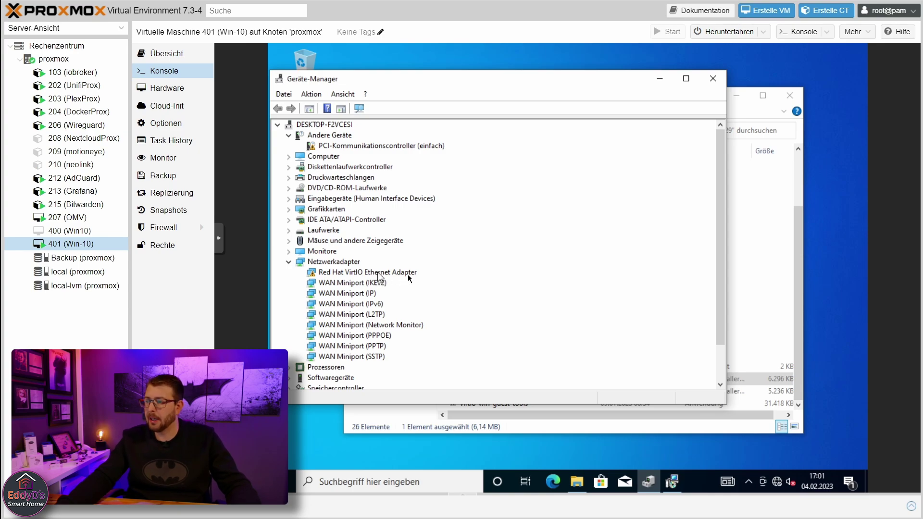
- Bring the Virtio-win-driver-installer setup to the front and cancel its running installation
left_click(746, 109)
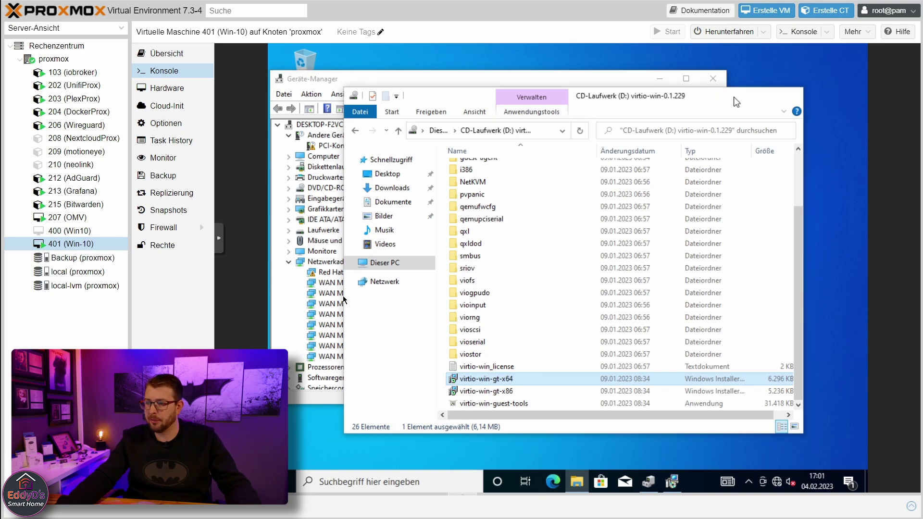
left_click(737, 97)
left_click(672, 481)
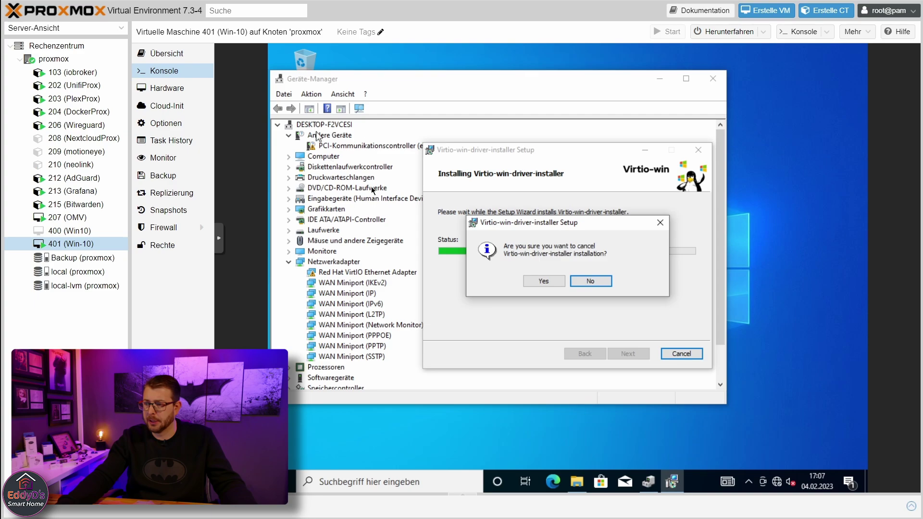
left_click(539, 283)
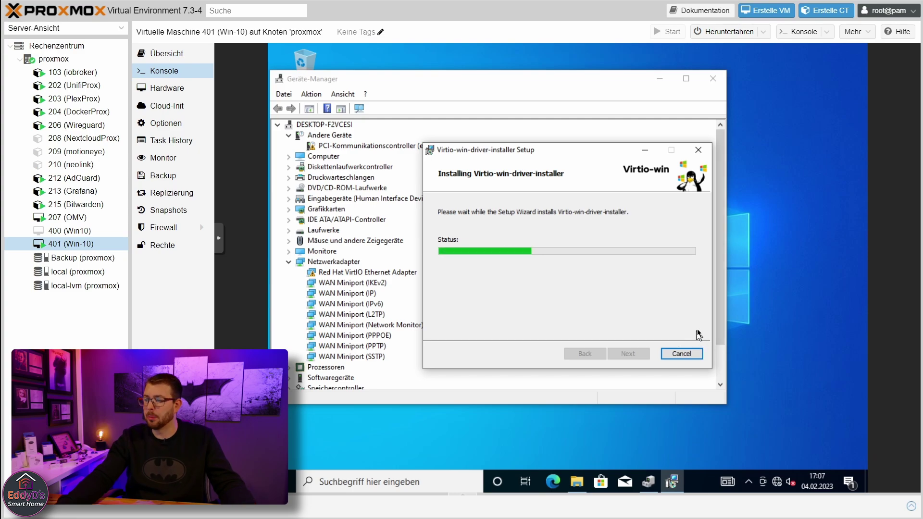
- End the Virtio-win driver installer's task in Task Manager
right_click(687, 481)
left_click(695, 414)
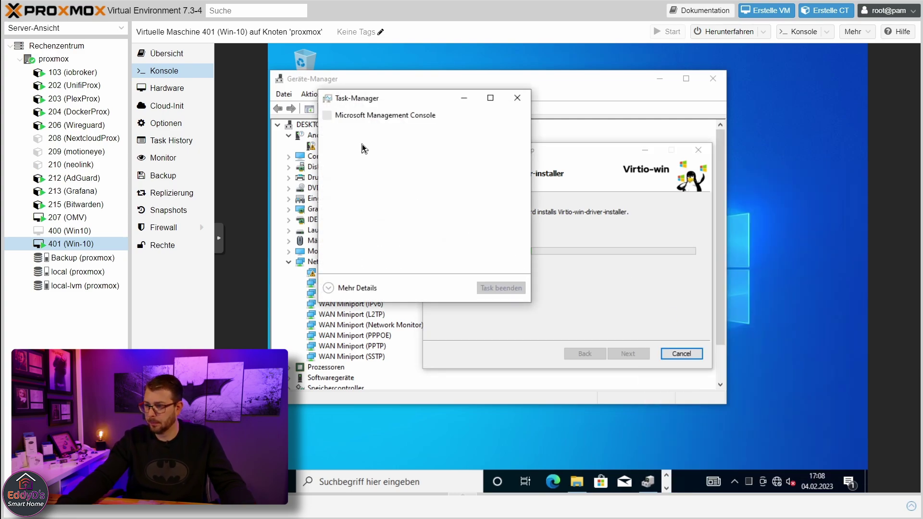
left_click(365, 131)
left_click(501, 287)
left_click(517, 97)
left_click(309, 94)
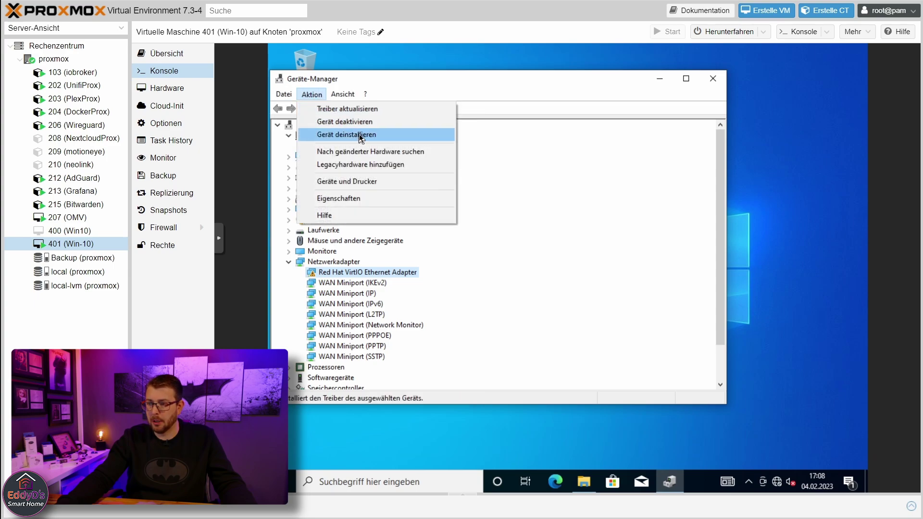
left_click(324, 110)
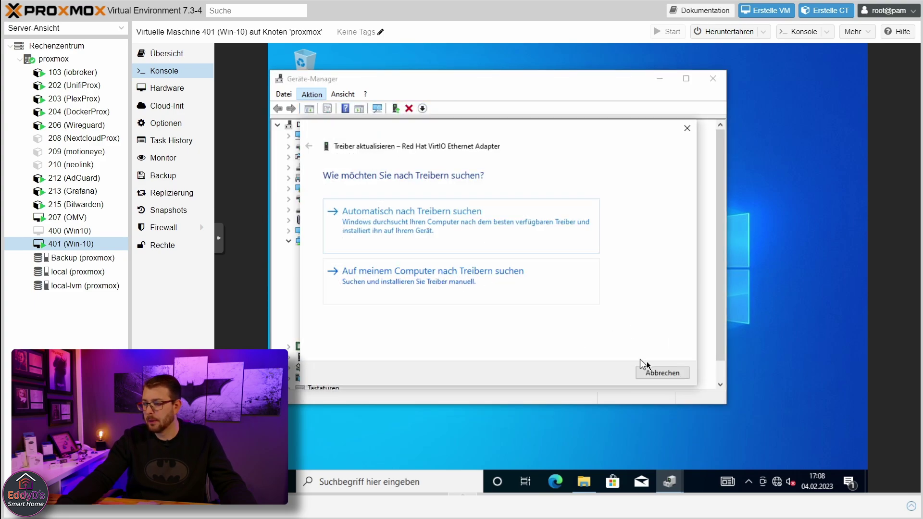
left_click(662, 373)
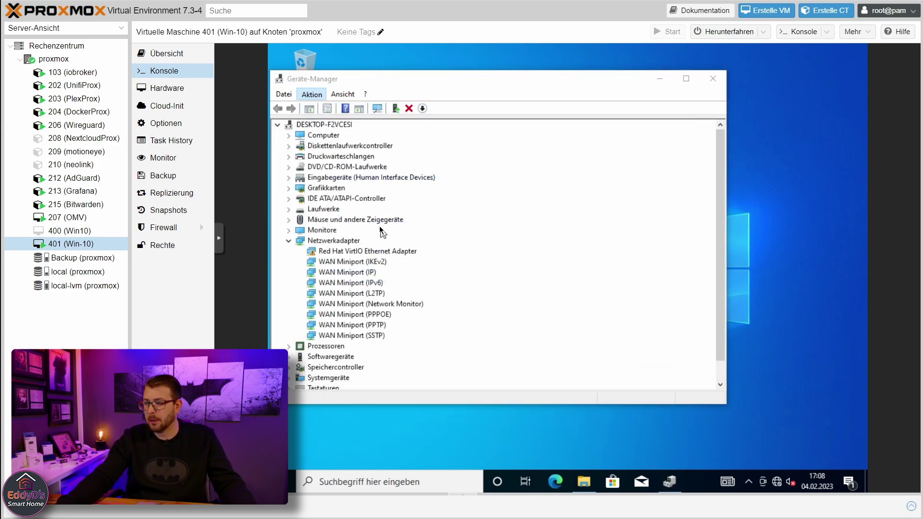
- Uninstall the Red Hat VirtIO Ethernet Adapter including its driver software, and scan for hardware changes
right_click(353, 255)
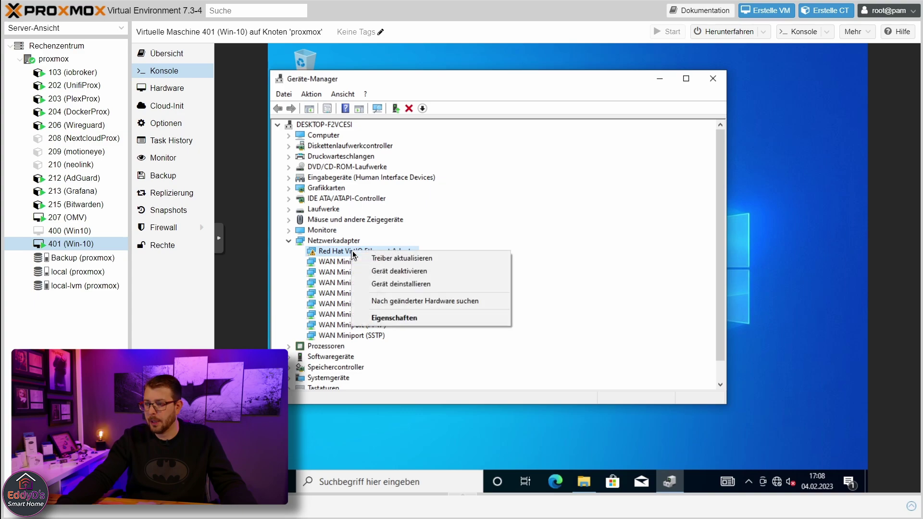
left_click(414, 288)
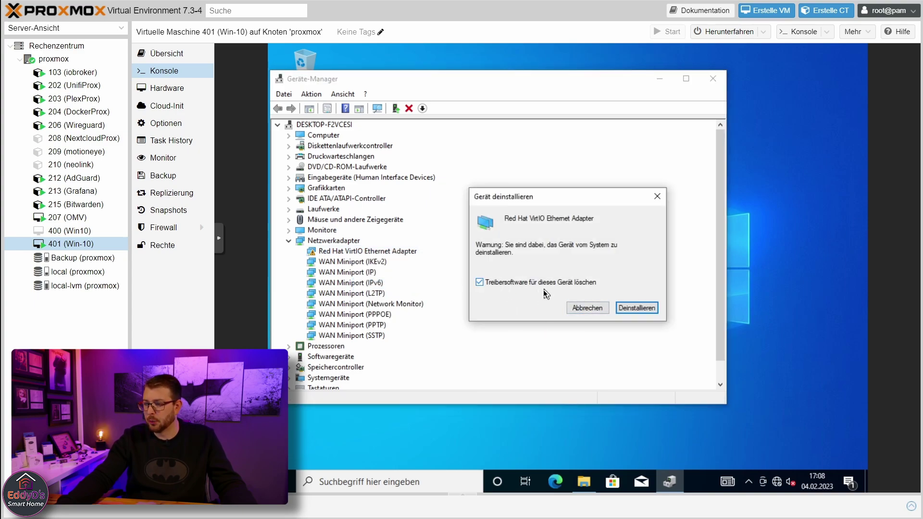
left_click(651, 310)
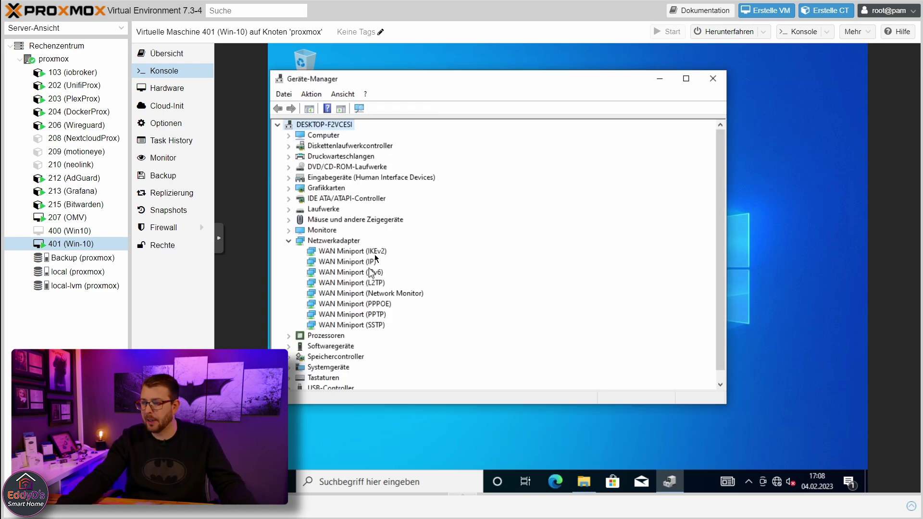
left_click(309, 94)
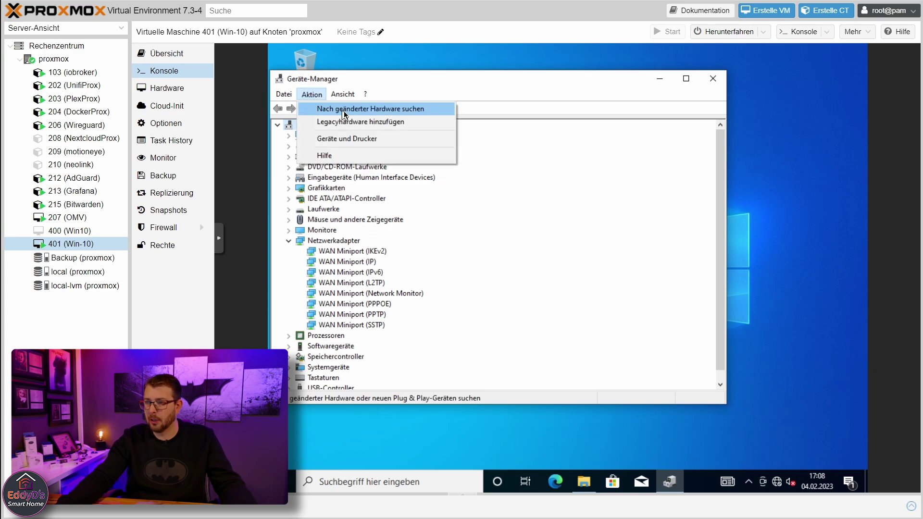
left_click(347, 108)
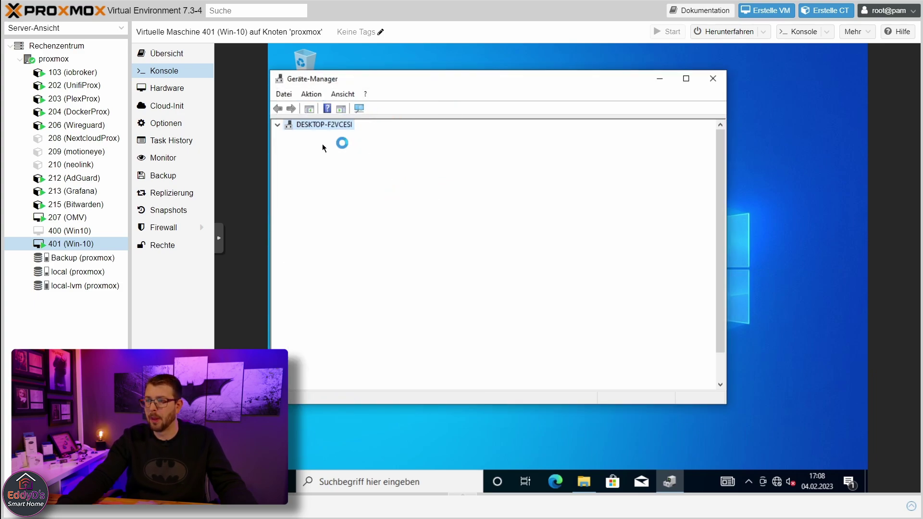
- Start a driver update for the Ethernet-Controller under other devices, choosing to search this computer for drivers
left_click(339, 147)
right_click(341, 146)
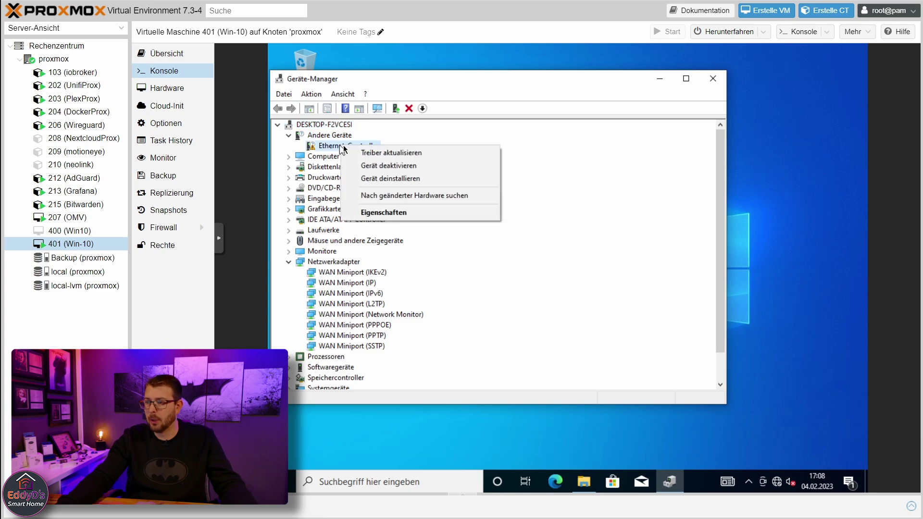
left_click(393, 154)
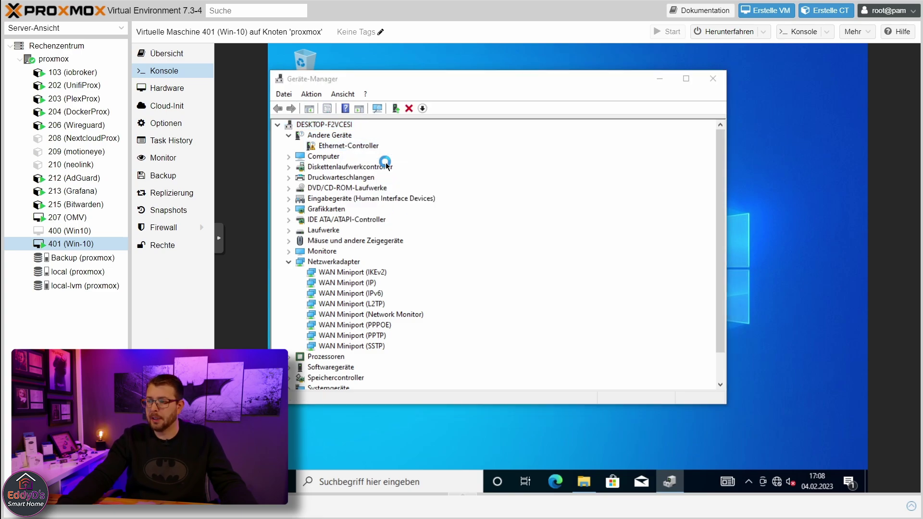
left_click(417, 270)
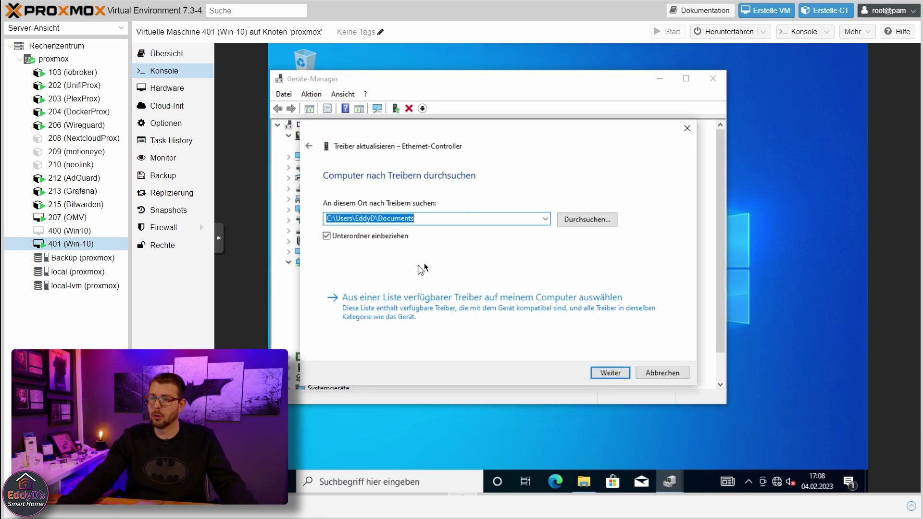
- Choose the NetKVM\w10\amd64 folder on the virtio-win-0.1.229 CD drive (D:) as the driver search location
left_click(584, 220)
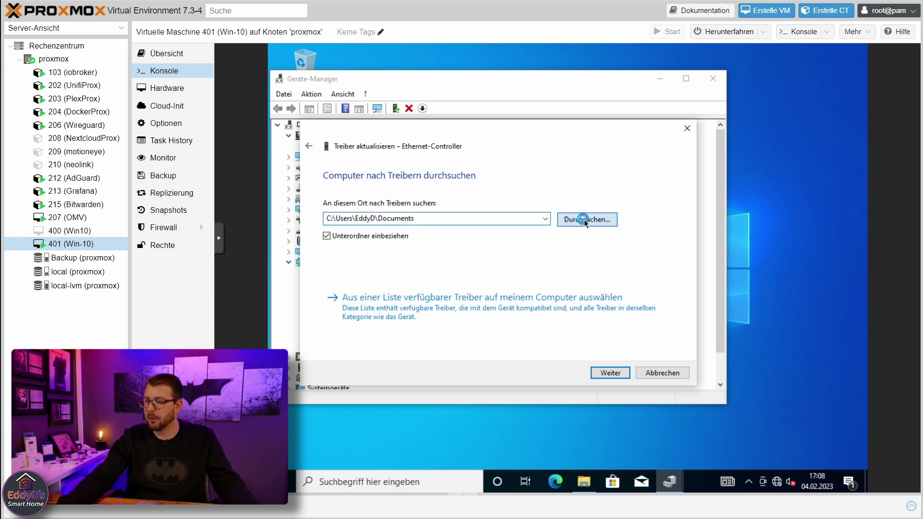
scroll(540, 247, "down", 2)
scroll(553, 258, "down", 1)
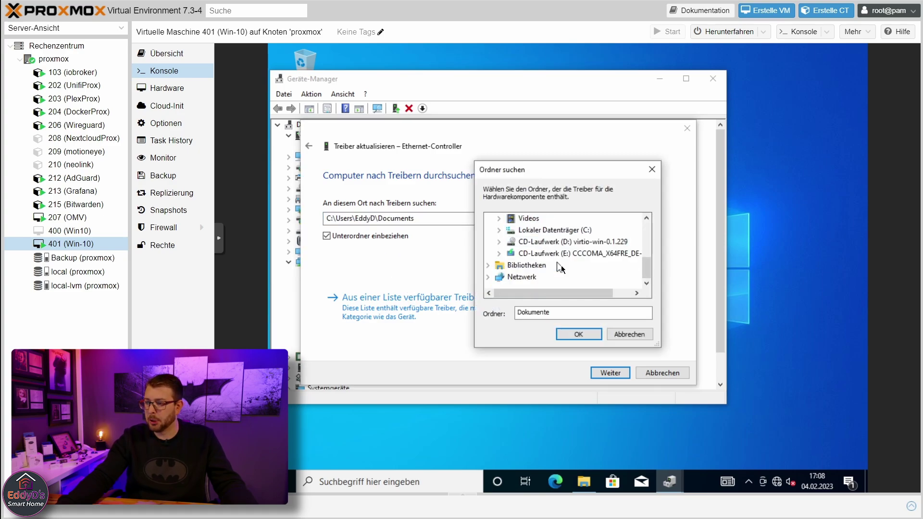
scroll(581, 274, "up", 2)
double_click(610, 278)
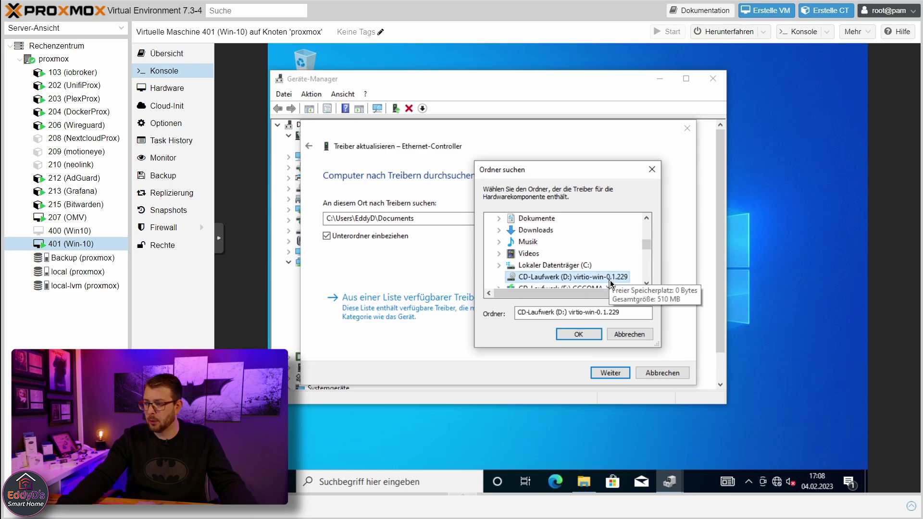
scroll(569, 260, "down", 2)
scroll(567, 264, "up", 1)
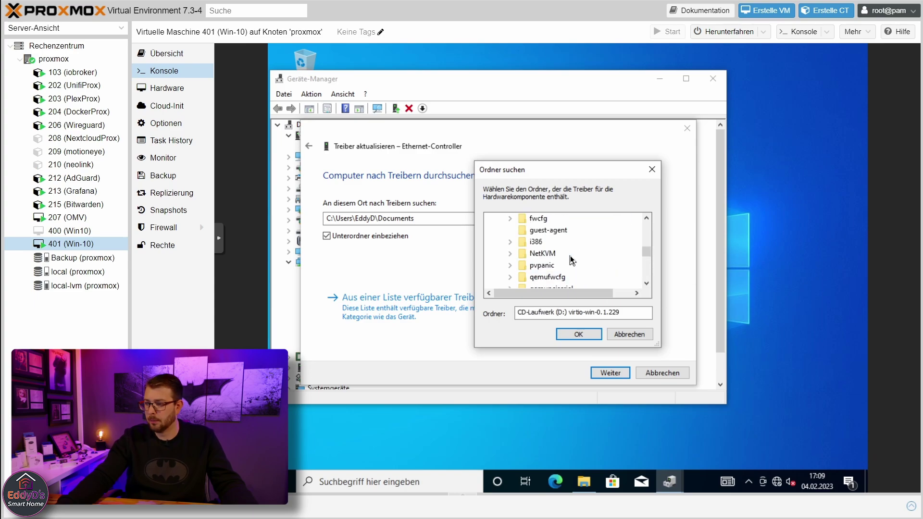
double_click(538, 255)
scroll(581, 278, "down", 1)
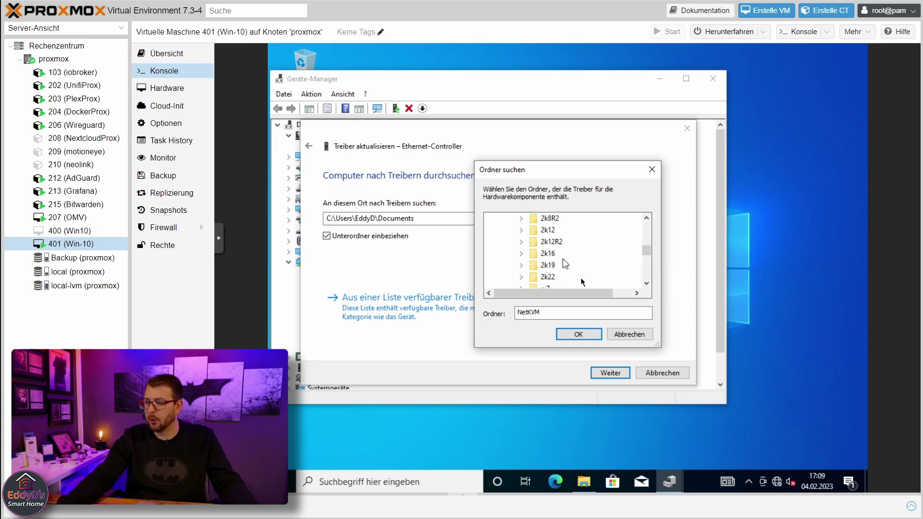
scroll(577, 272, "down", 1)
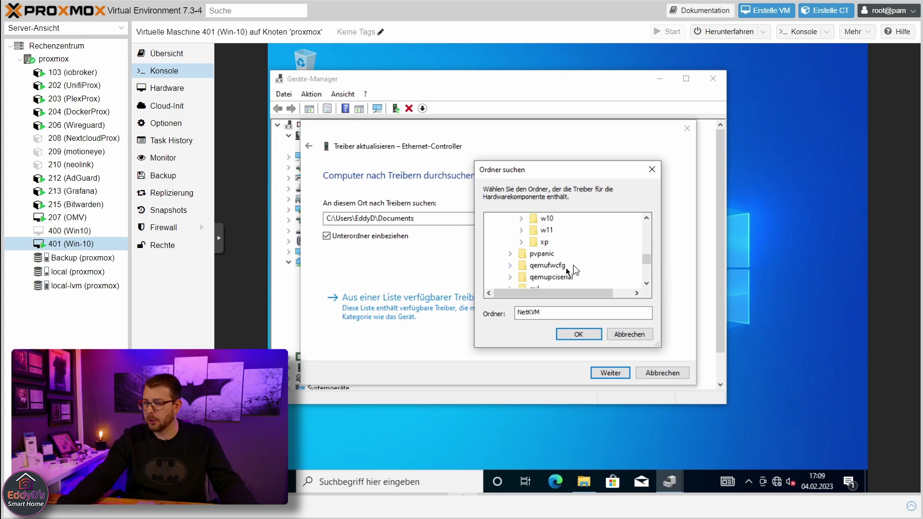
double_click(553, 242)
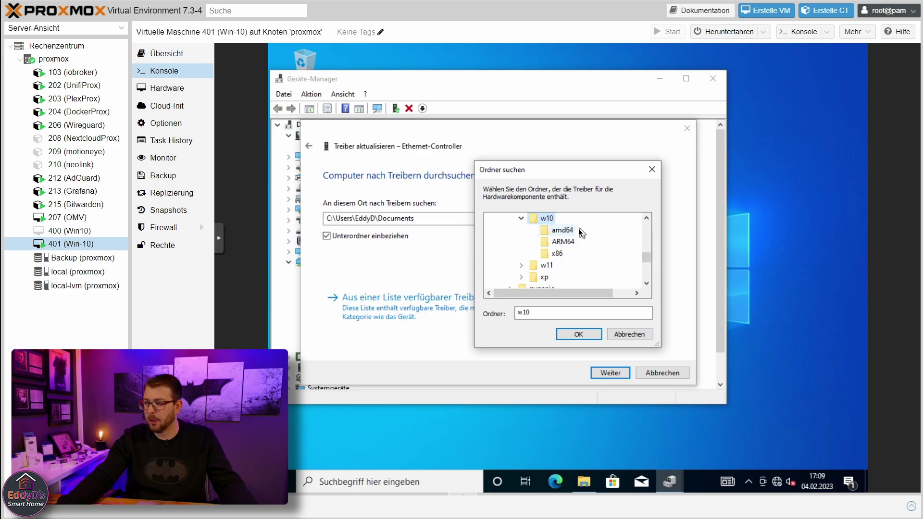
left_click(562, 230)
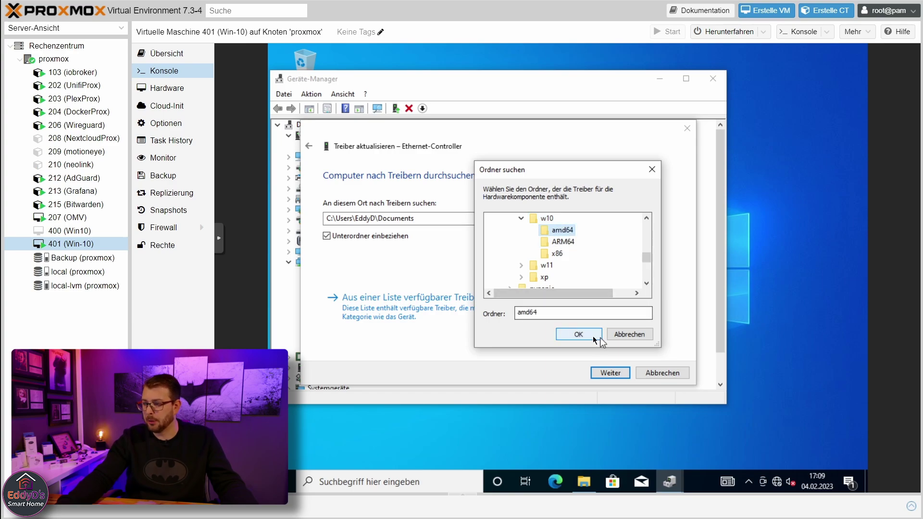
left_click(581, 335)
- Install the Ethernet driver from the chosen folder and allow the PC to be discovered on the network
left_click(612, 374)
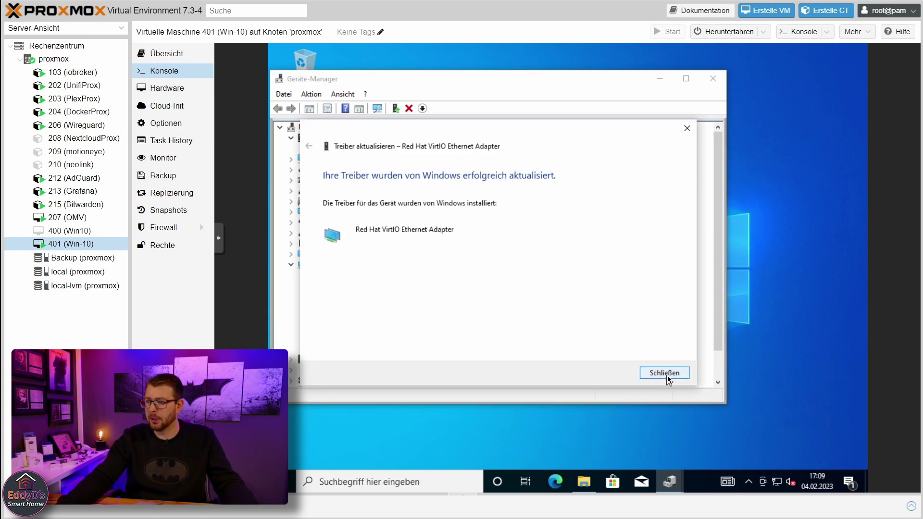
left_click(666, 374)
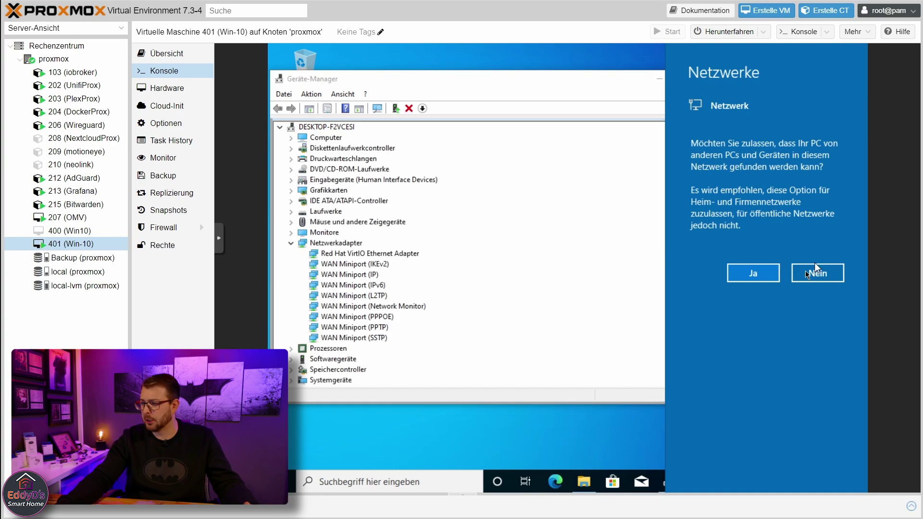
left_click(757, 276)
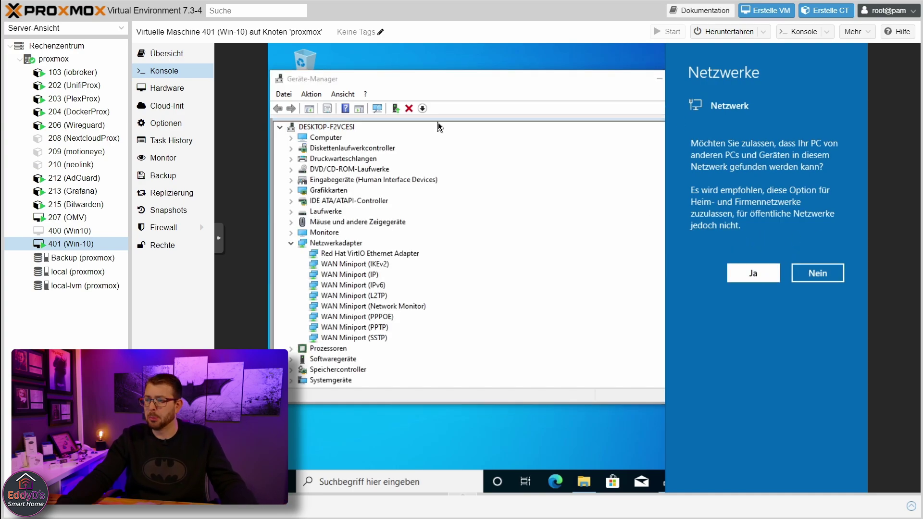
left_click(758, 271)
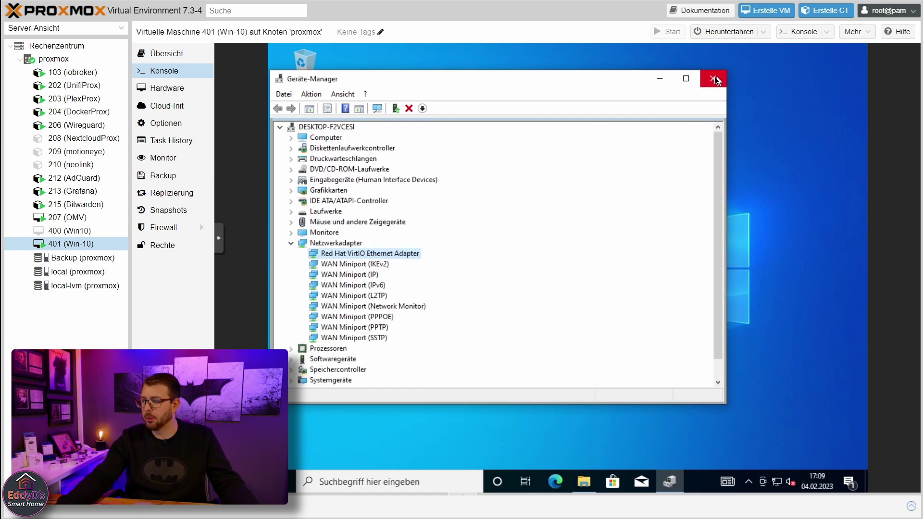
left_click(714, 78)
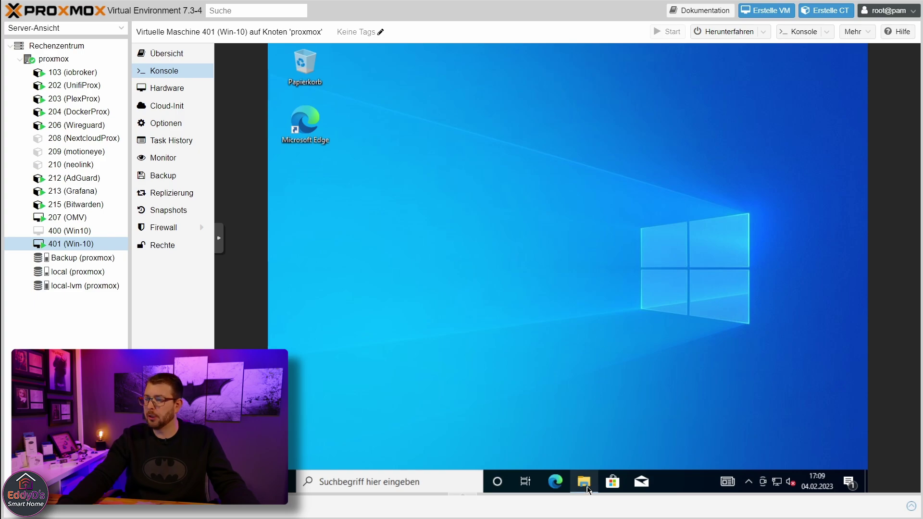
- Reopen the virtio-win CD drive window and check the guest agent status in the overview of virtual machine 401
left_click(585, 482)
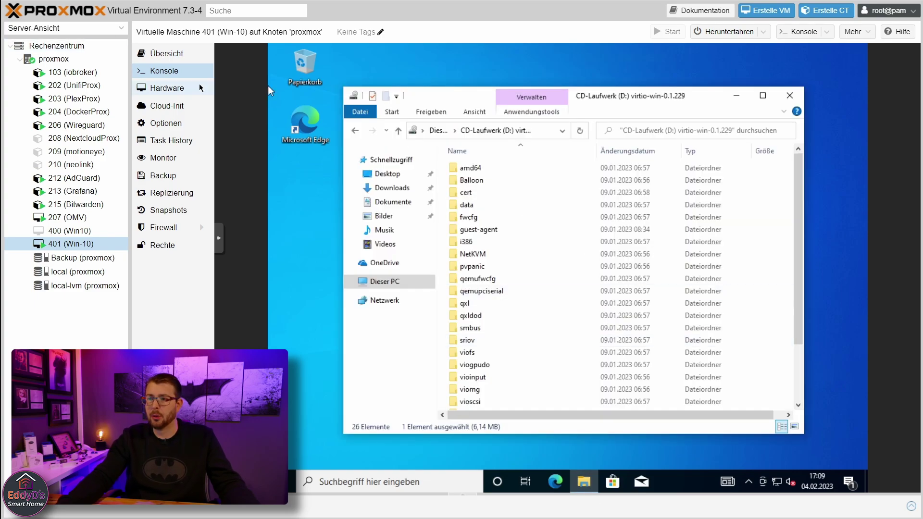
left_click(169, 55)
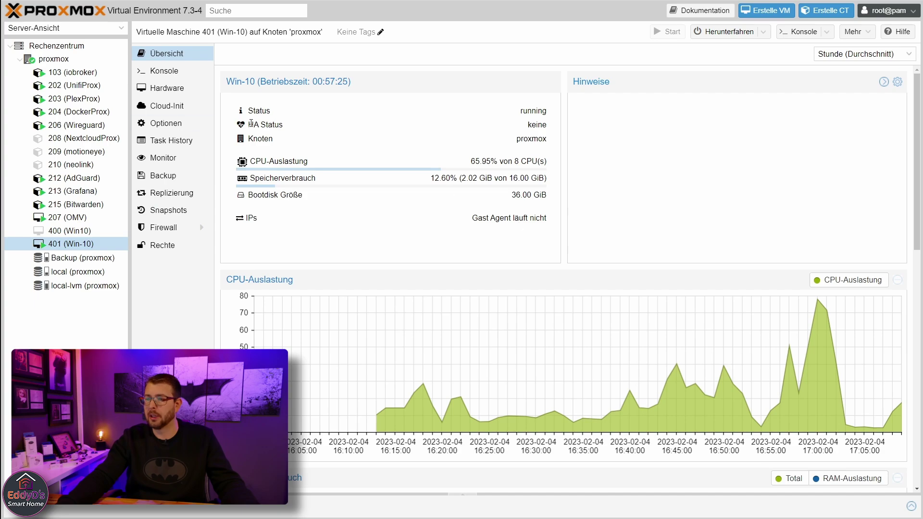
left_click(166, 73)
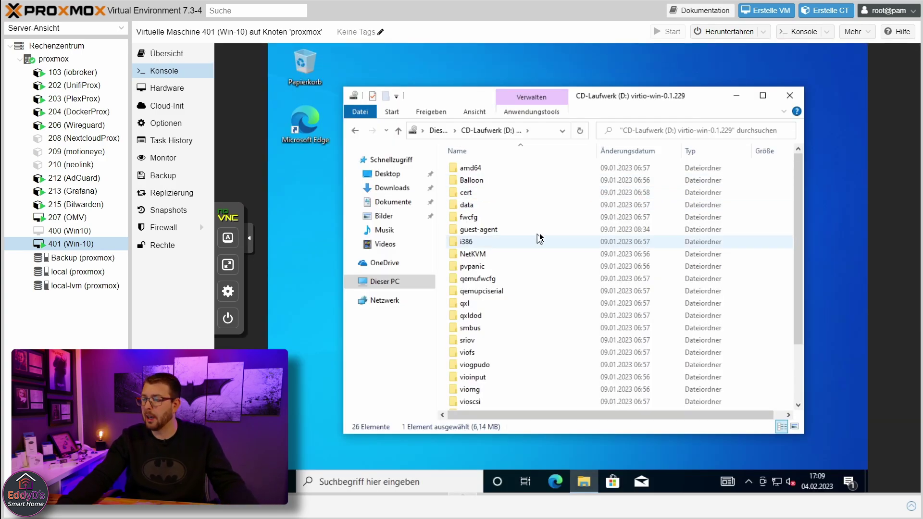
- Launch virtio-win-guest-tools from the CD drive (D:), agree to the license terms and start the installation
scroll(540, 237, "down", 2)
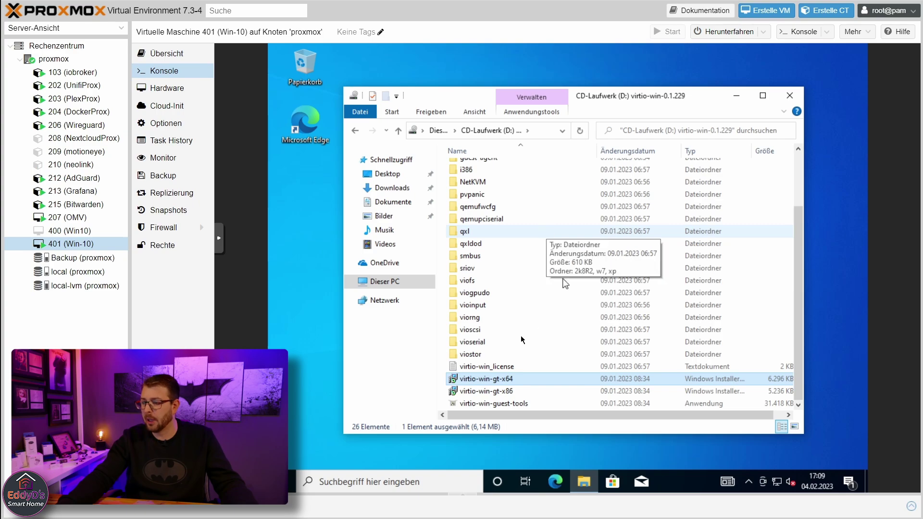
left_click(502, 408)
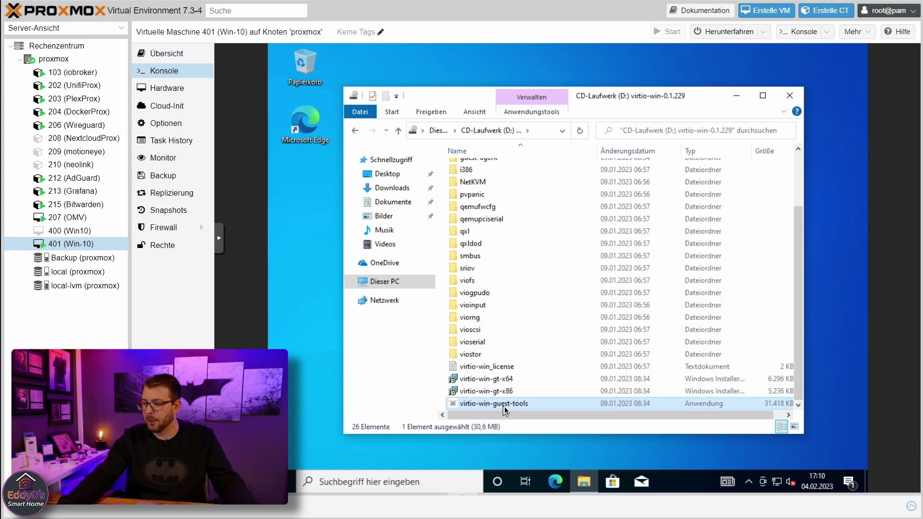
double_click(509, 406)
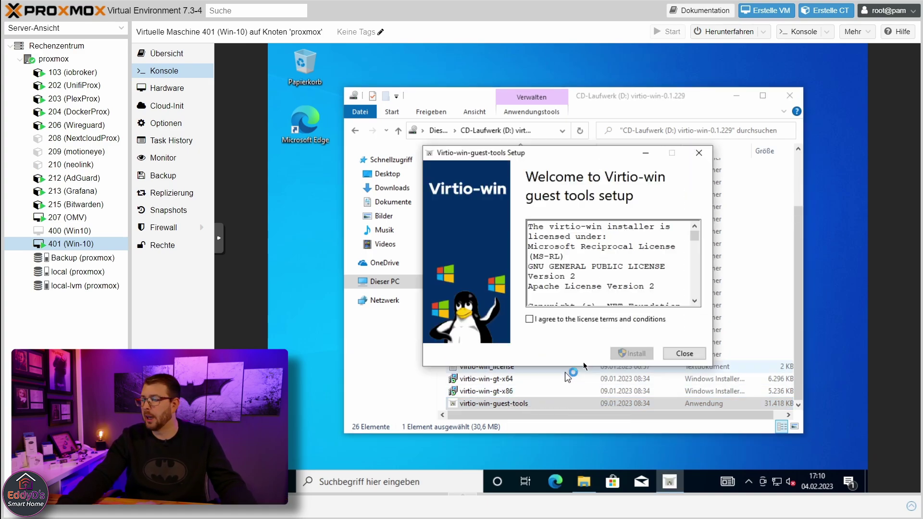
left_click(560, 321)
left_click(632, 353)
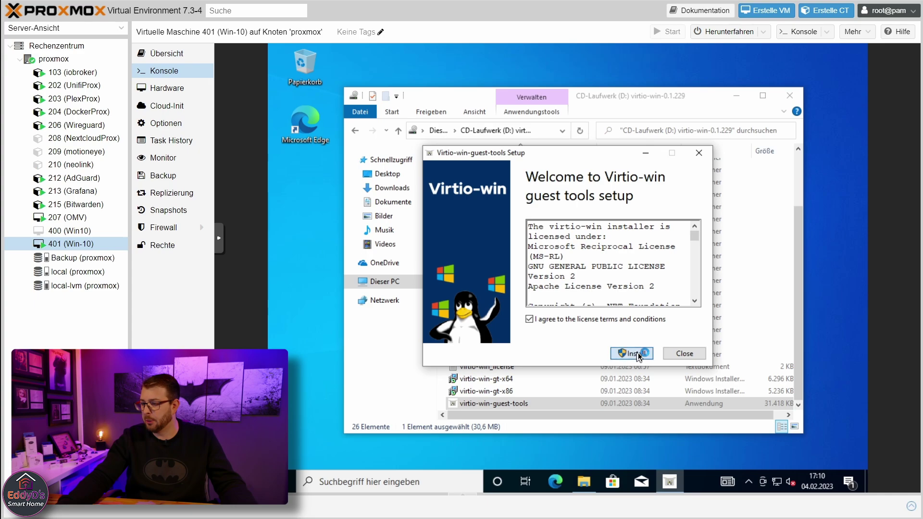
- Close the guest tools setup and the CD drive window, and view the guest agent's network information for virtual machine 401
left_click(683, 354)
left_click(794, 97)
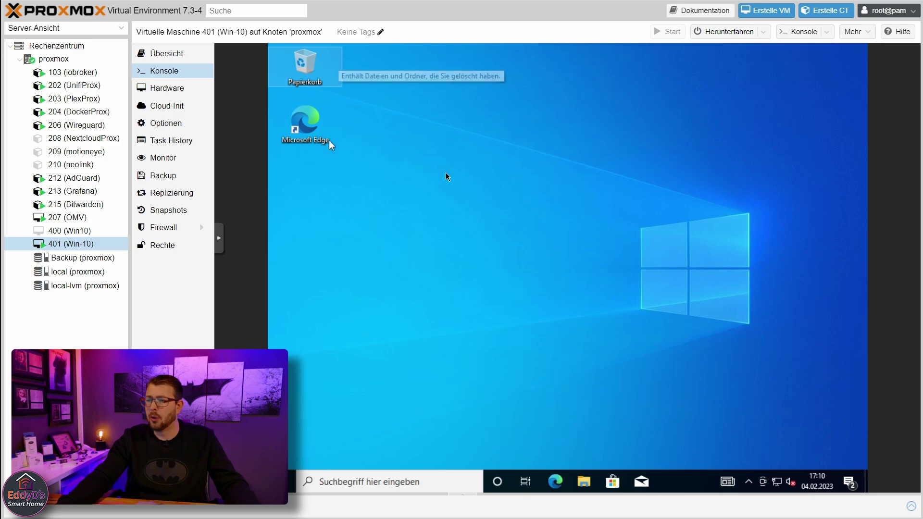
left_click(180, 56)
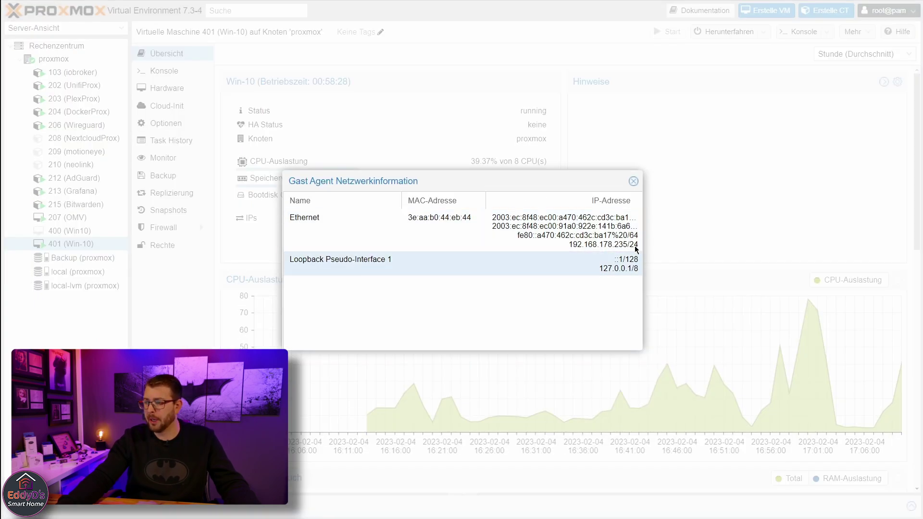
left_click(633, 182)
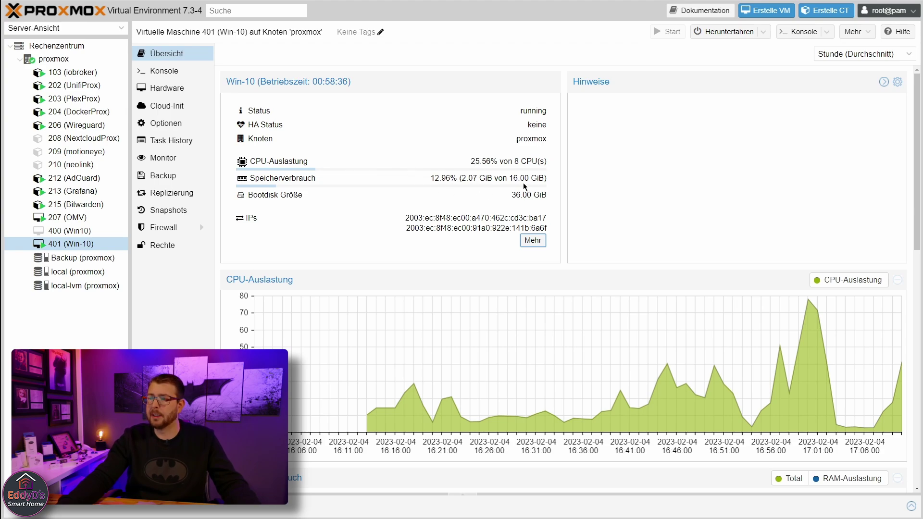
- Shut down the Windows guest and add an ich9-intel-hda audio device with the SPICE backend driver to virtual machine 401
left_click(172, 75)
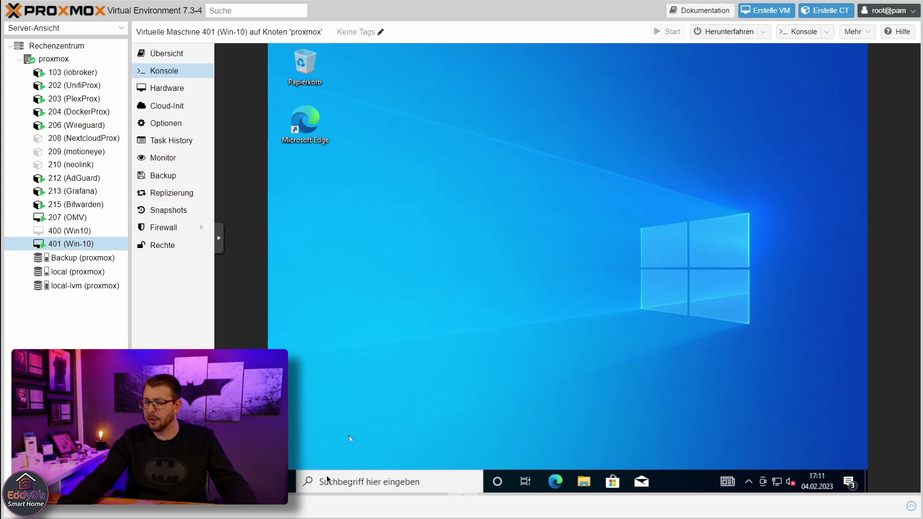
right_click(289, 481)
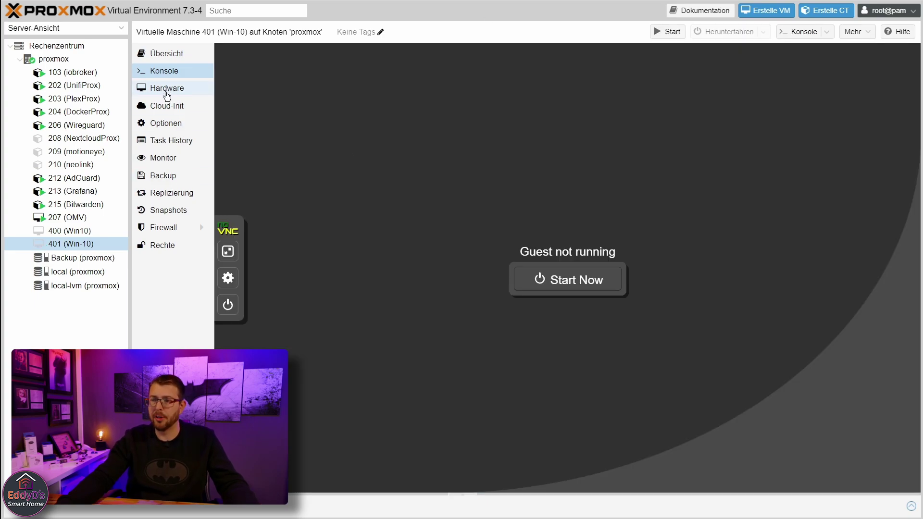
left_click(166, 94)
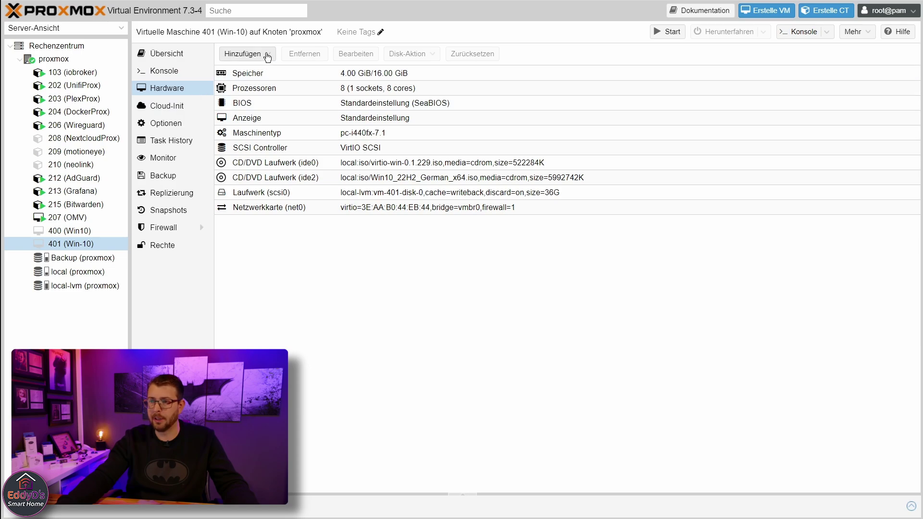
left_click(267, 54)
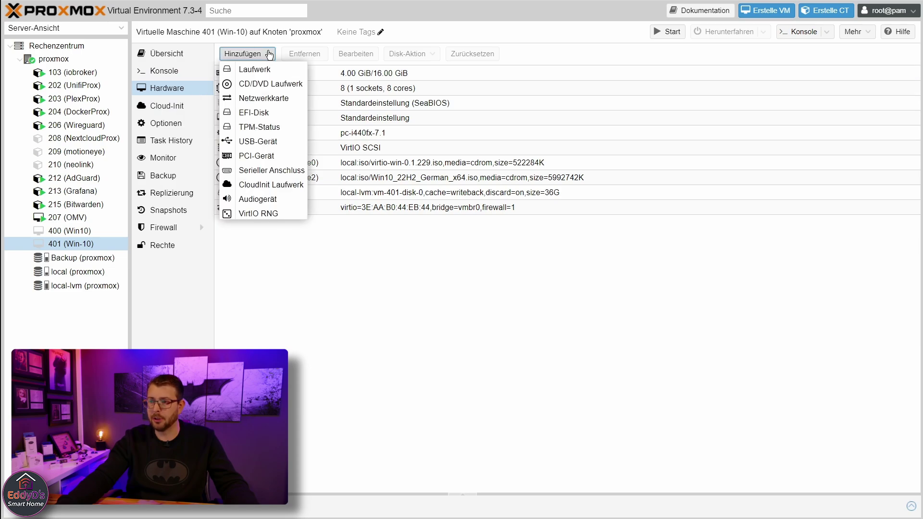
left_click(275, 201)
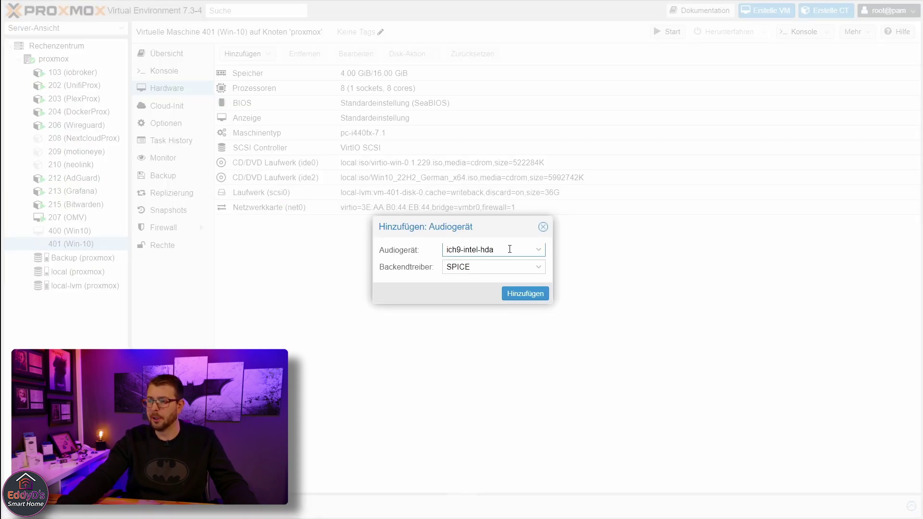
left_click(523, 268)
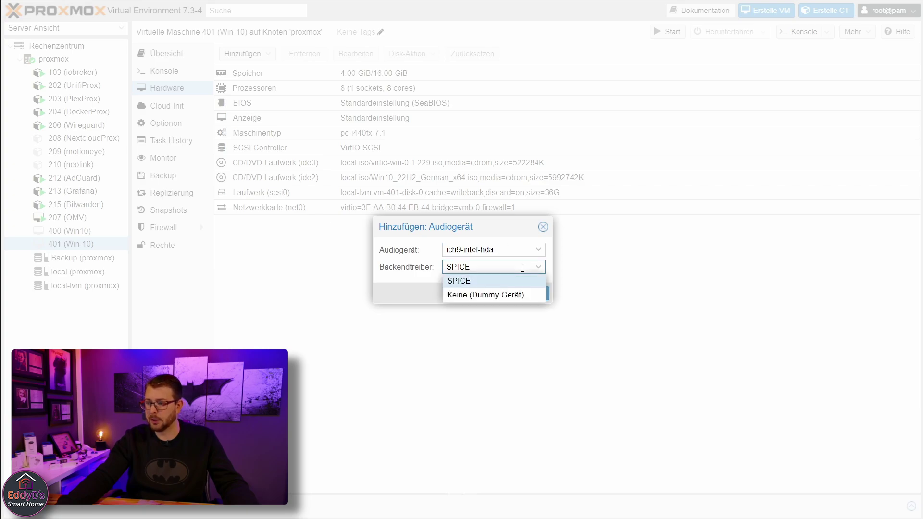
left_click(420, 295)
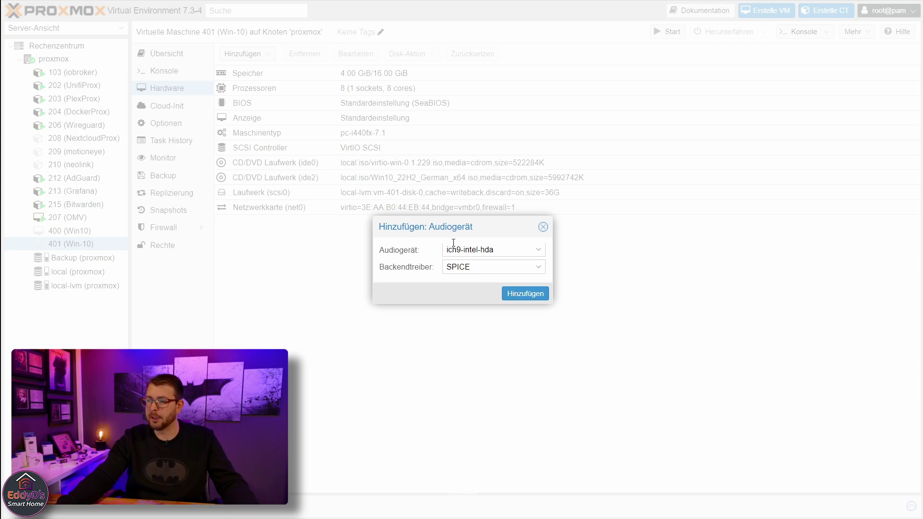
left_click(533, 249)
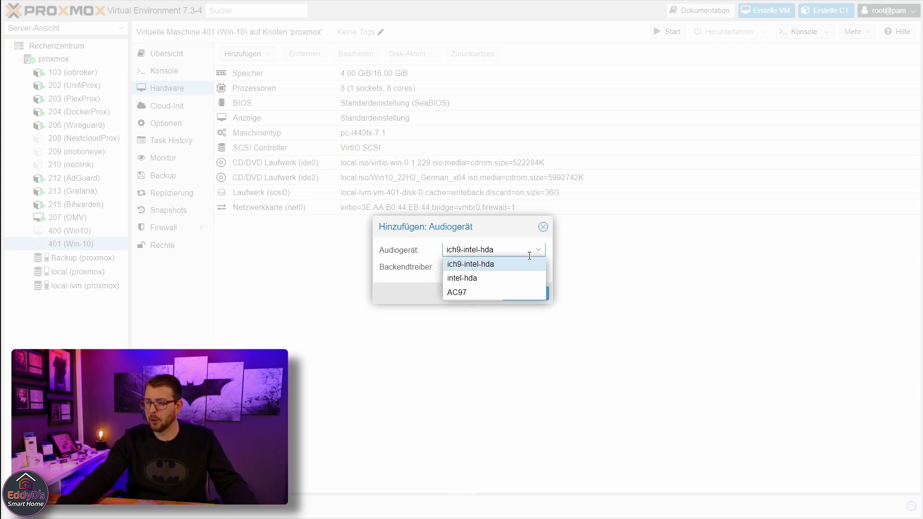
left_click(416, 296)
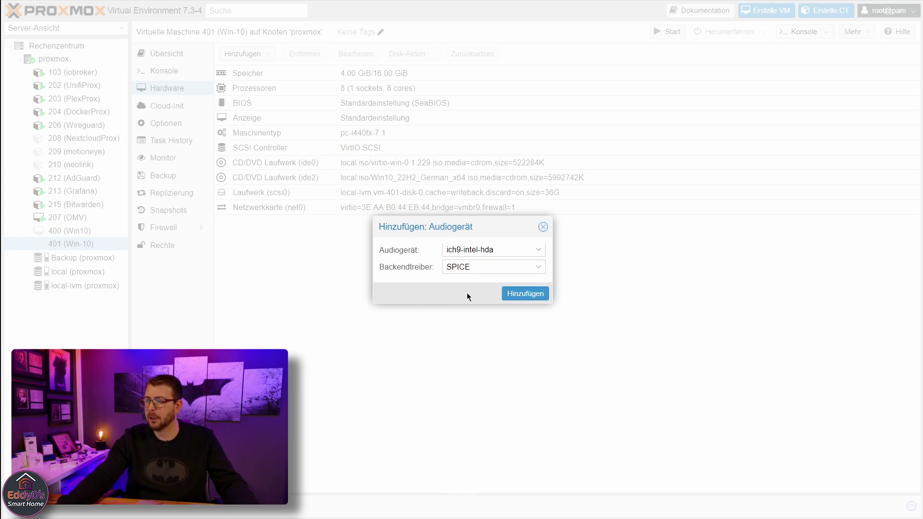
left_click(531, 296)
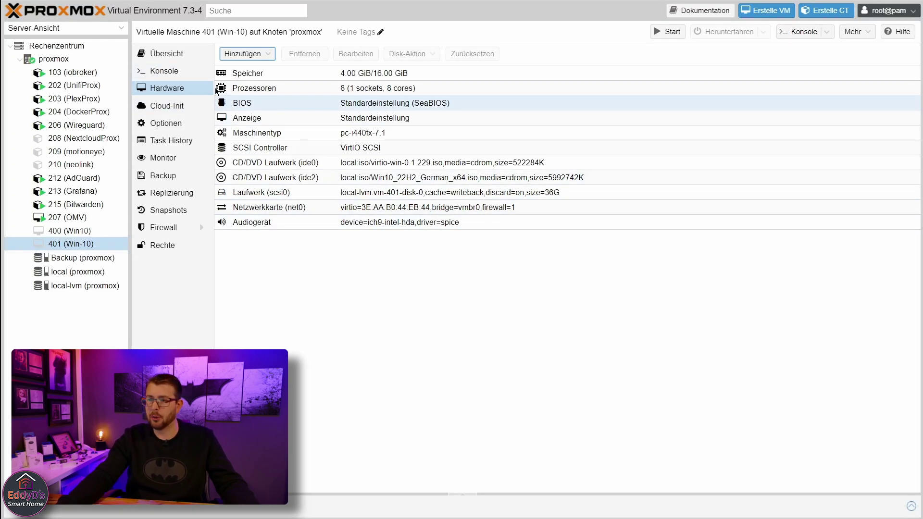
- Start virtual machine 401 and set its display to the SPICE graphics card with 32 MiB of memory
left_click(161, 74)
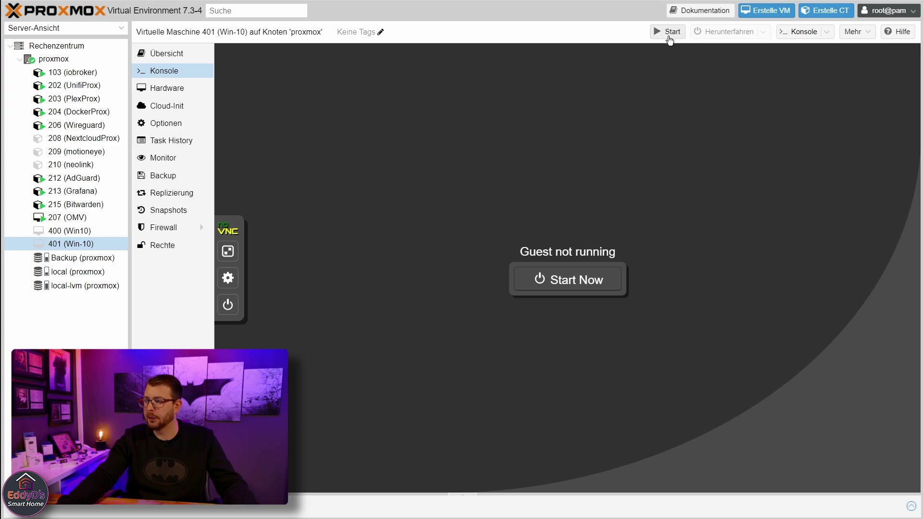
left_click(669, 33)
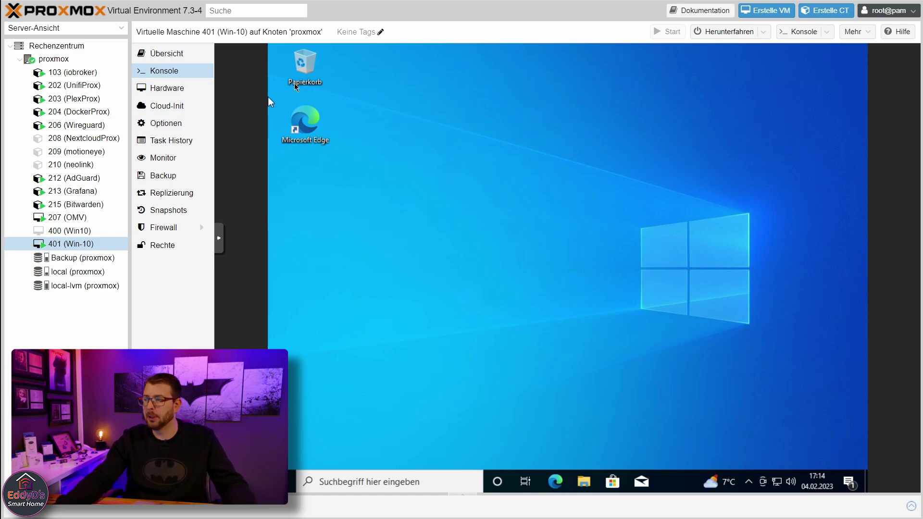
left_click(187, 94)
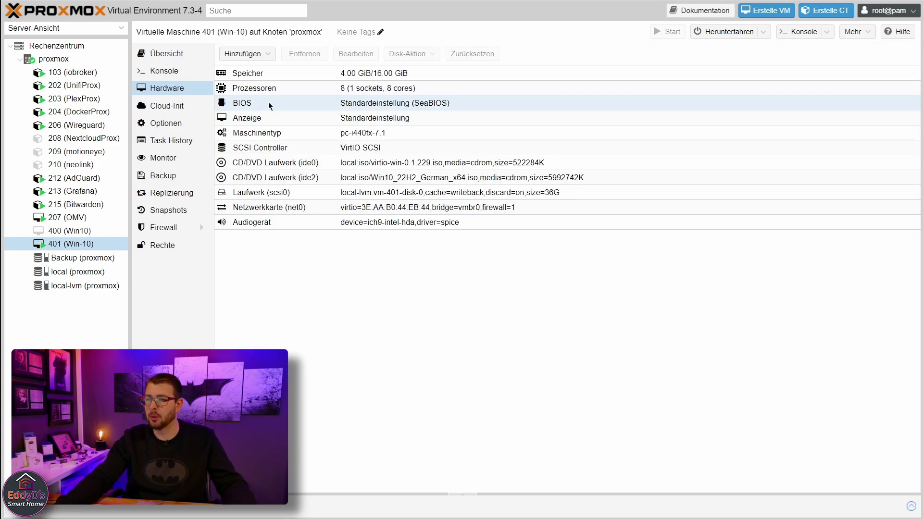
left_click(400, 117)
double_click(399, 117)
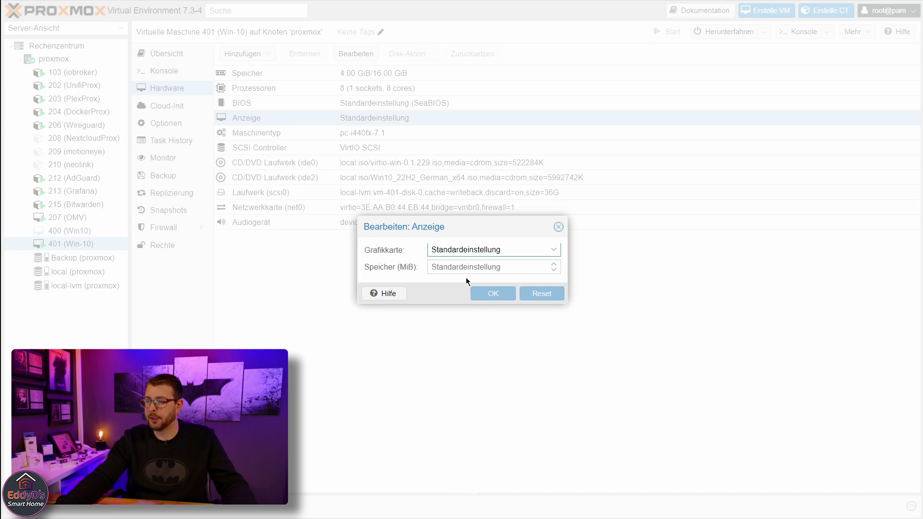
left_click(488, 251)
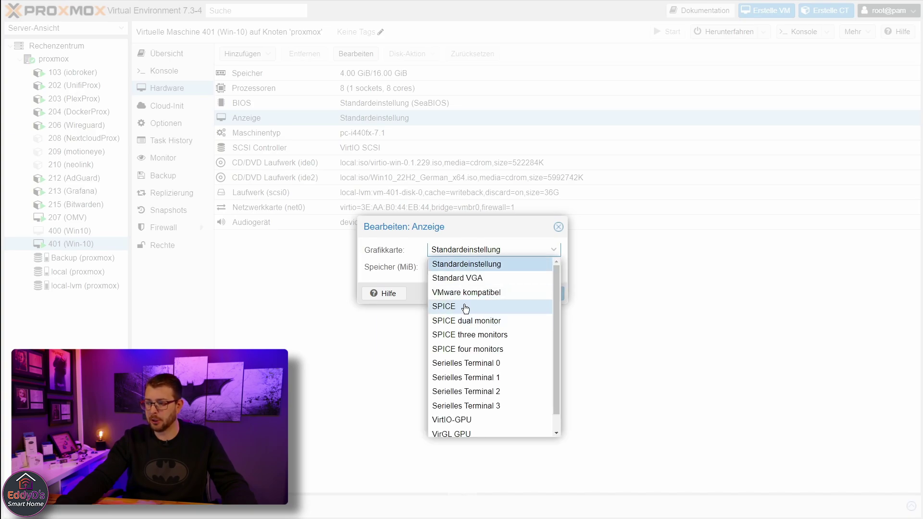
left_click(444, 306)
double_click(464, 267)
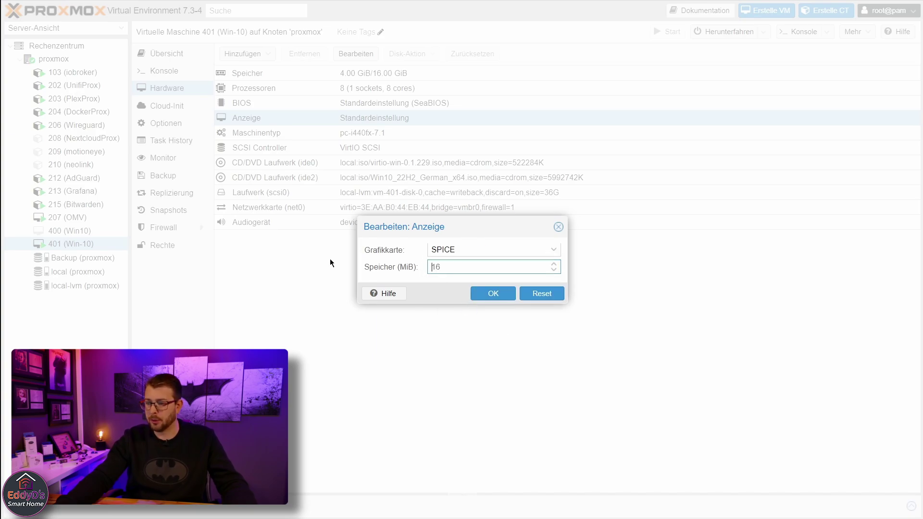
type("32")
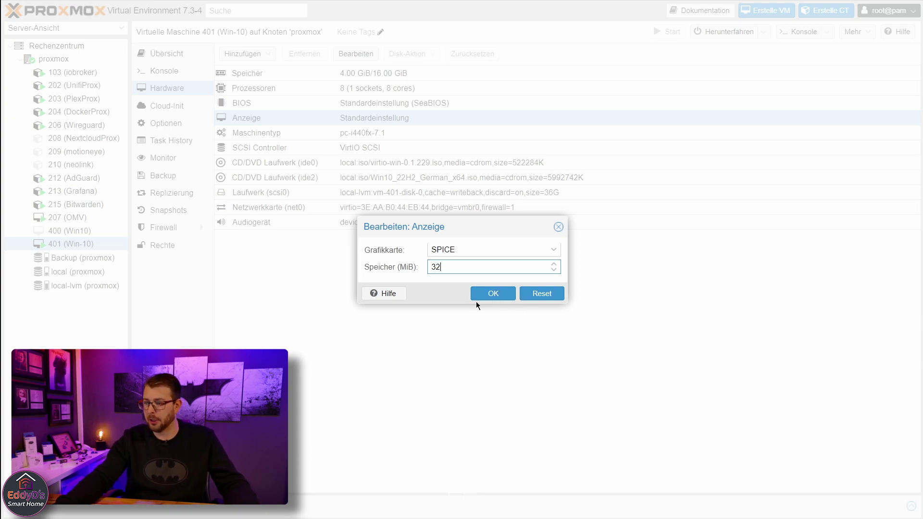
left_click(493, 296)
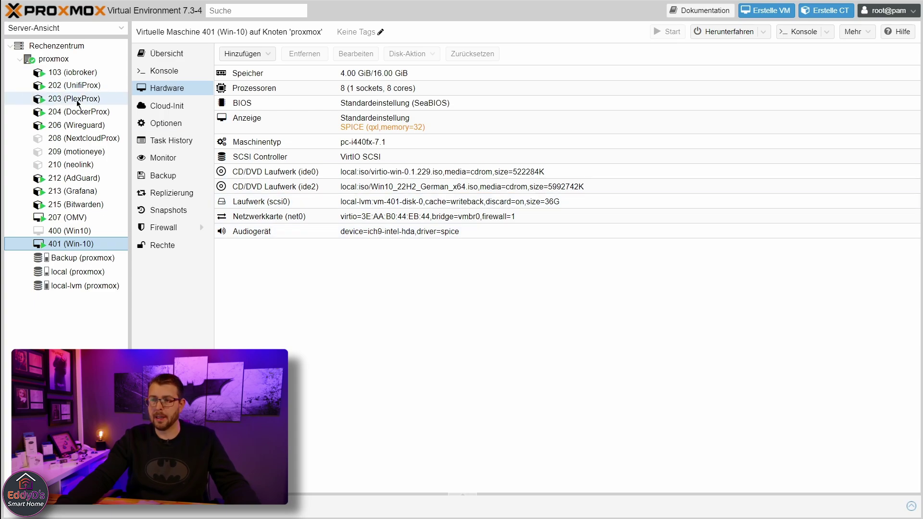
- Review the available graphics card types in the display settings of virtual machine 401, leaving the settings as they are
double_click(403, 116)
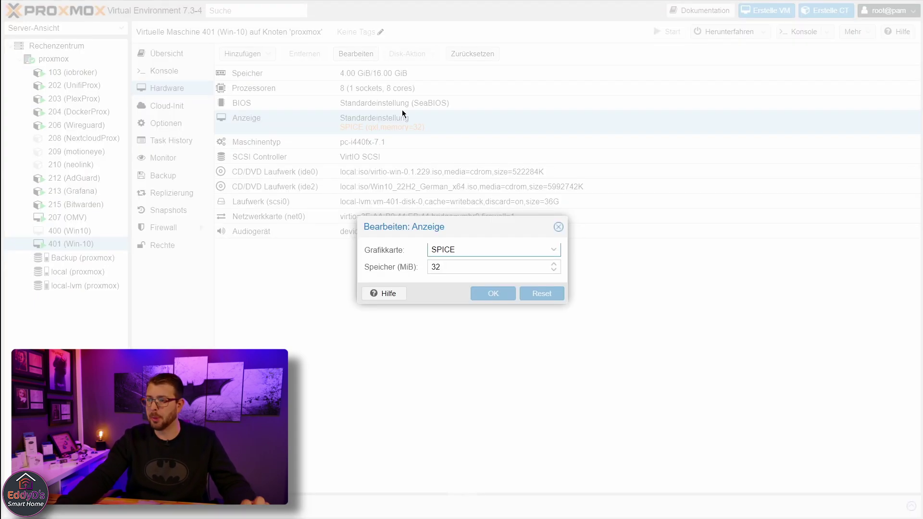
left_click(463, 254)
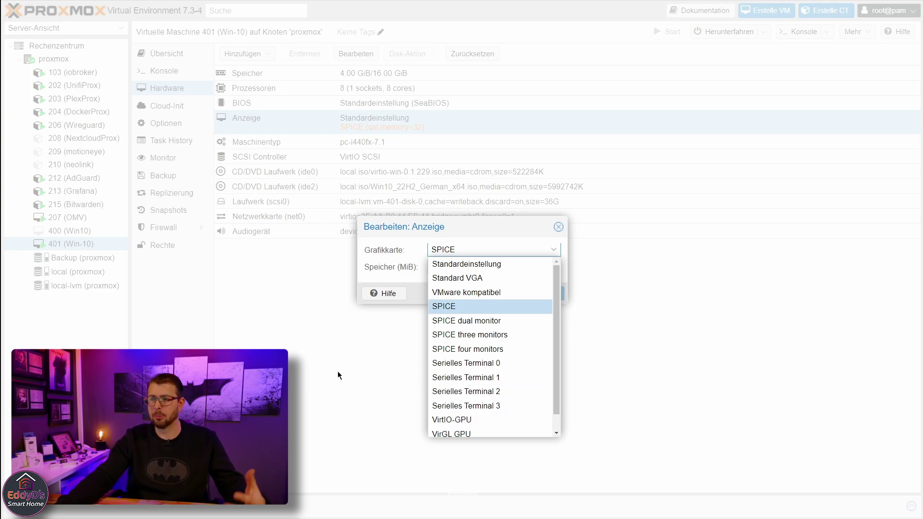
left_click(559, 227)
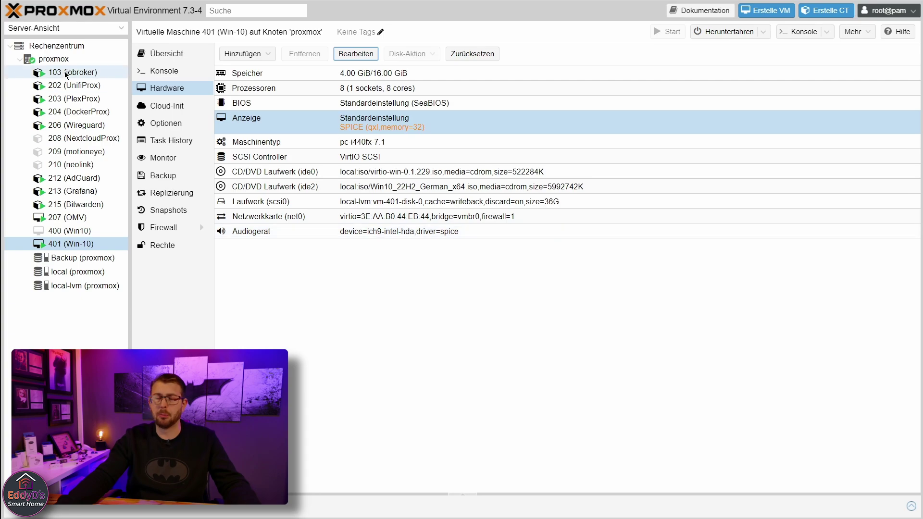
- Enter the command "apt install libgl1 libegl1" in the shell of the proxmox node
left_click(76, 83)
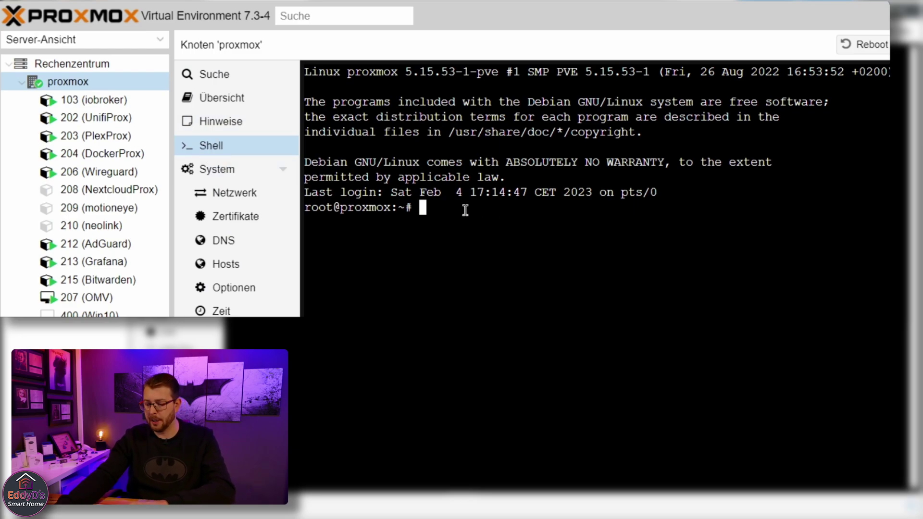
type("apt install libgl1 libegl1")
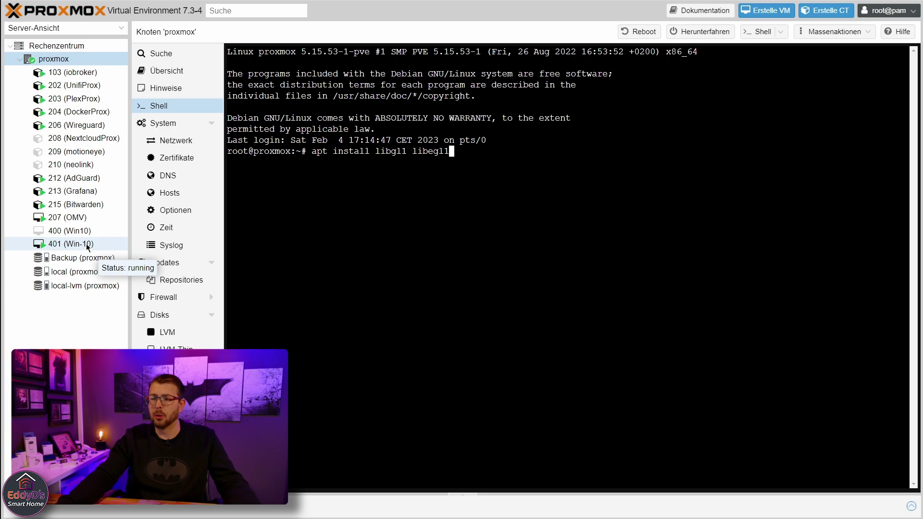
- Return to virtual machine 401 and shut it down so that the pending display change is applied
left_click(88, 245)
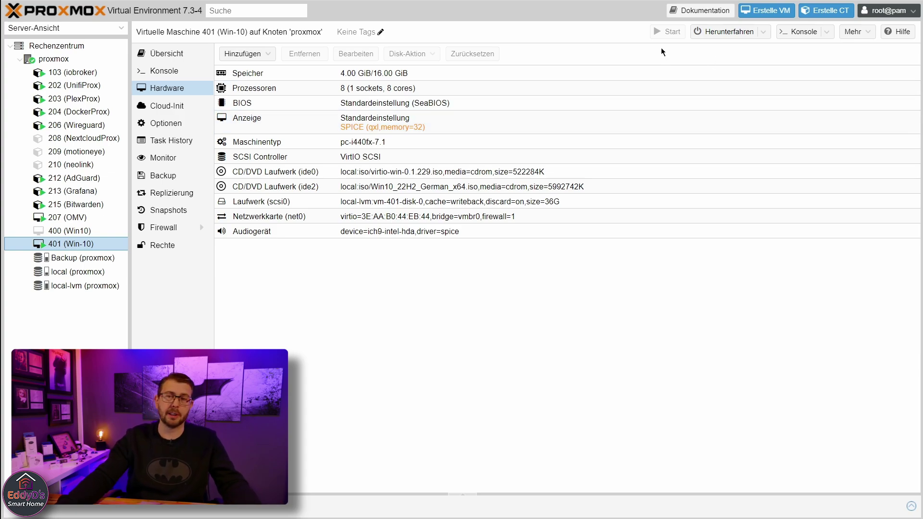
left_click(764, 33)
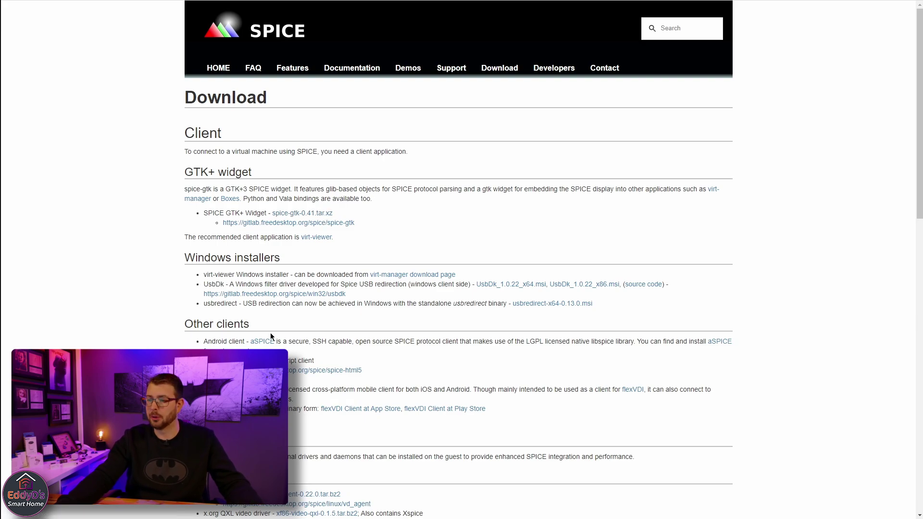
- From the SPICE download page's Windows installers section, go to the virt-manager download page and download the virt-viewer 11.0 Win x64 MSI
triple_click(353, 258)
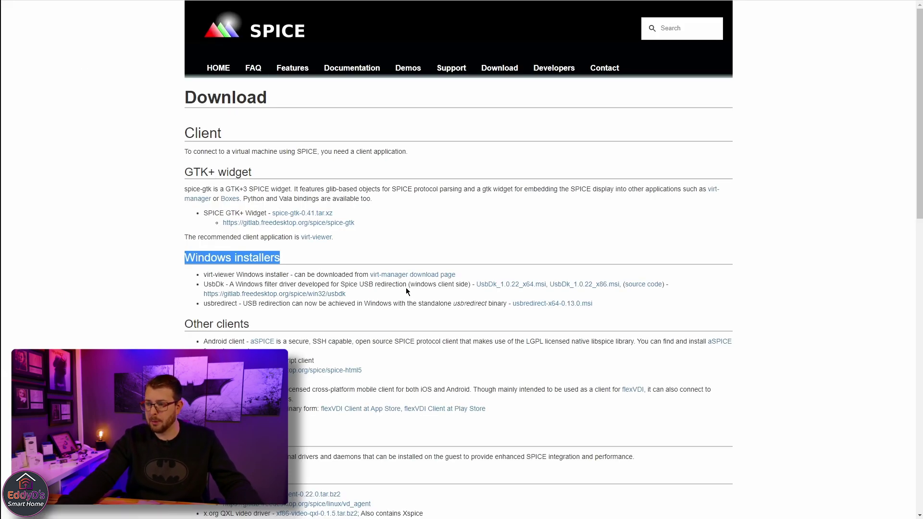
left_click(443, 279)
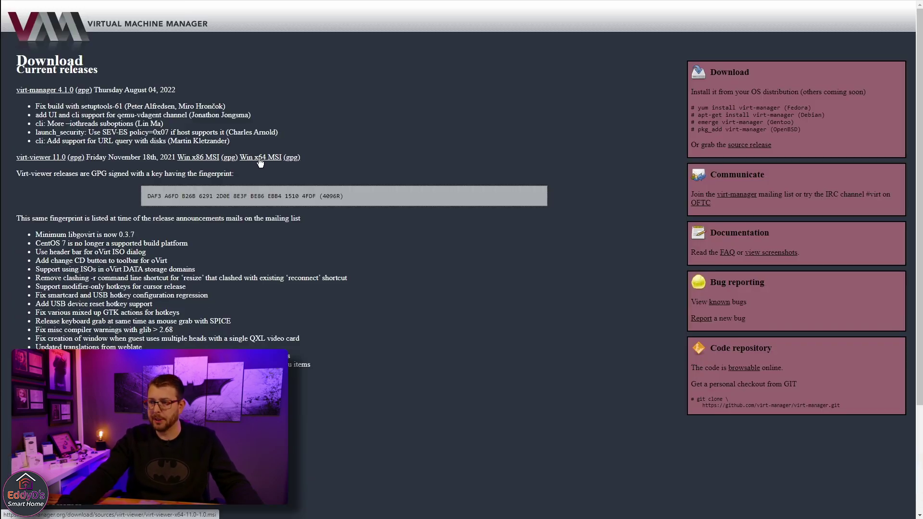
left_click(259, 159)
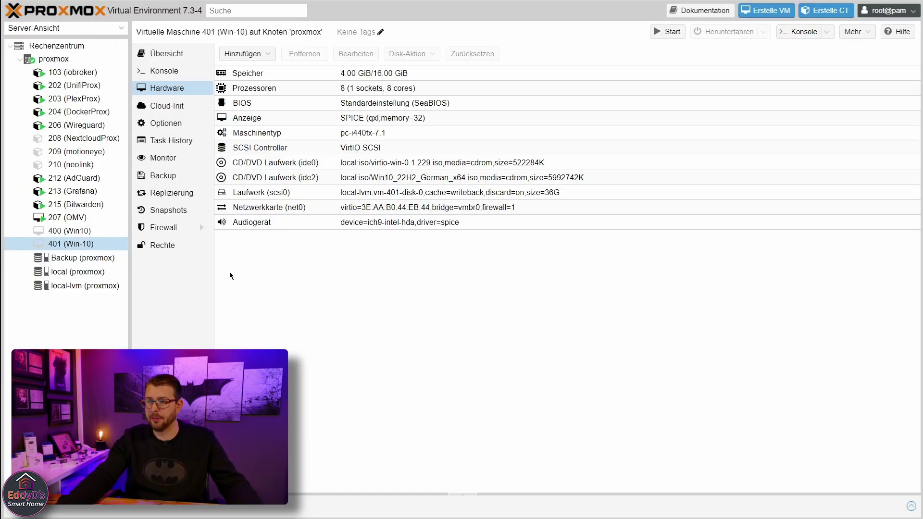
- Start virtual machine 401 with the SPICE display and open its console
left_click(668, 32)
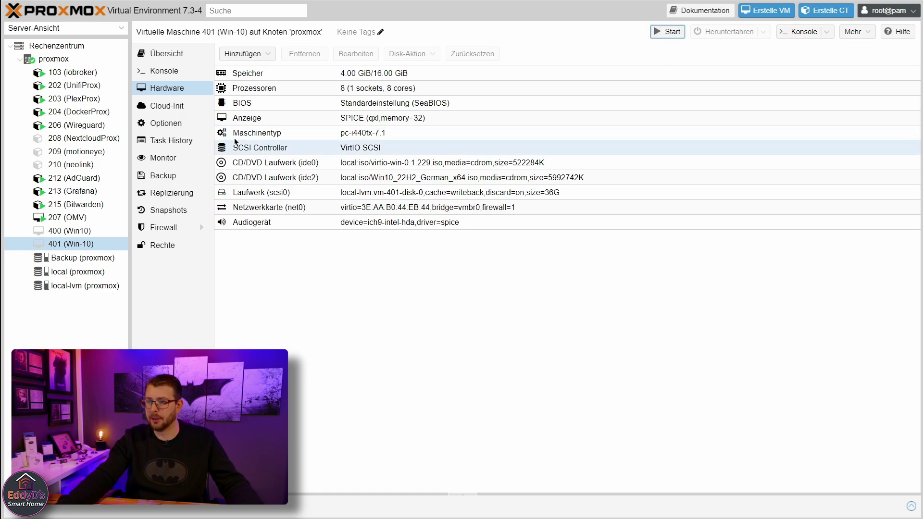
left_click(168, 71)
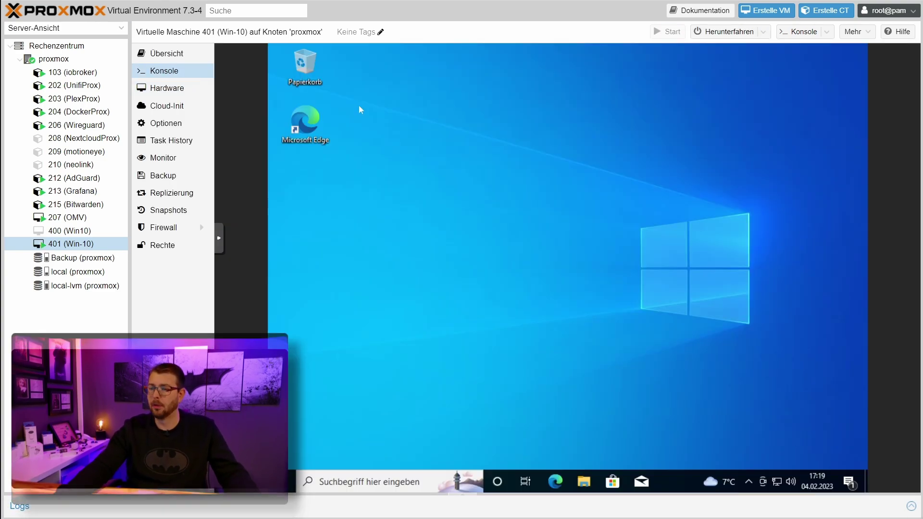